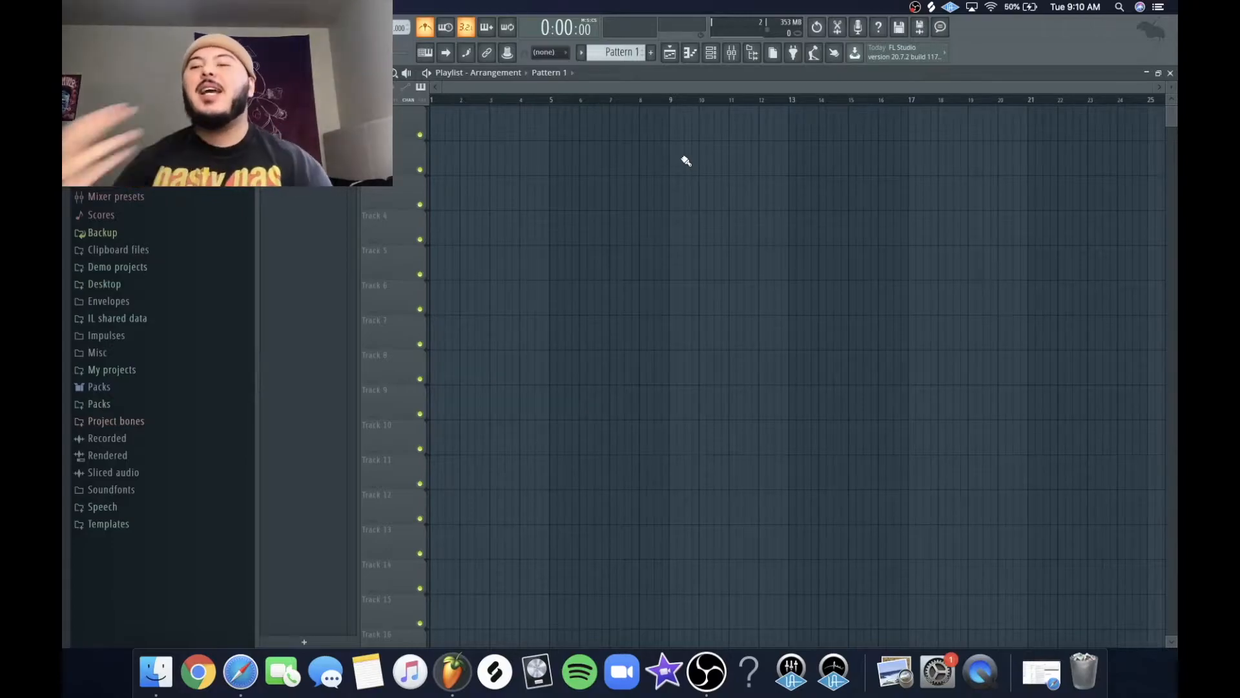
- Open the piano roll of the Lounge Lizard Session 4 channel and record the same five-note C chord five times, every two bars
click(720, 57)
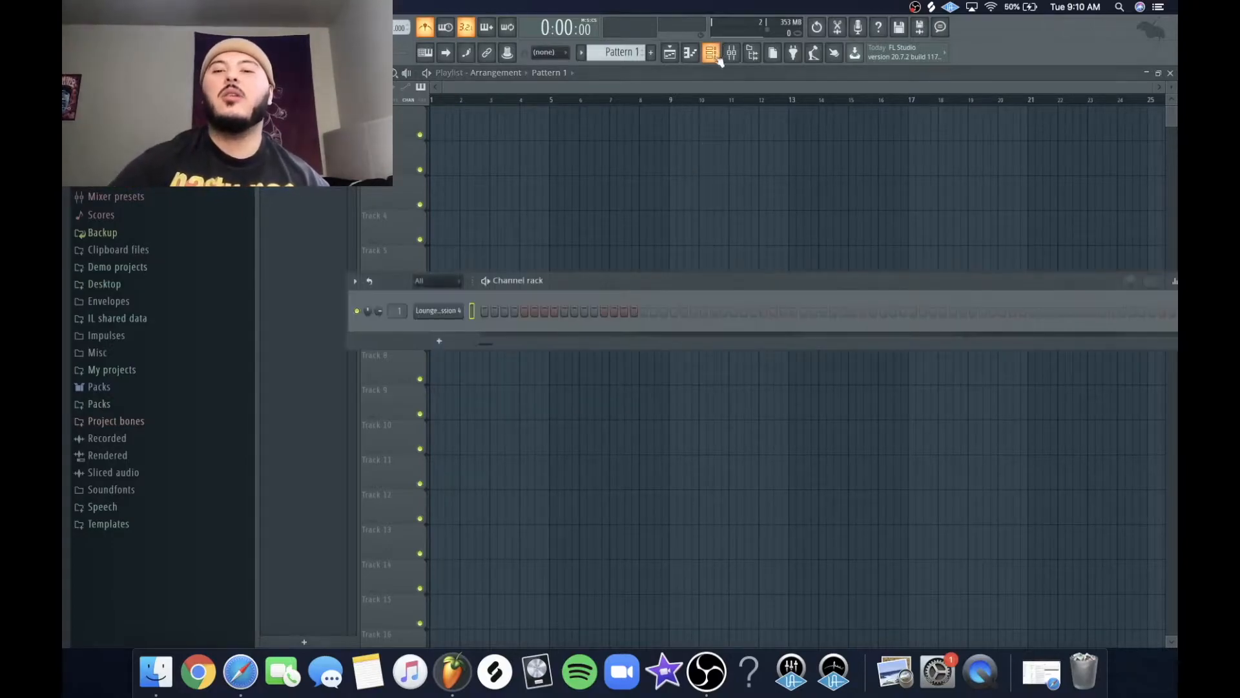
drag(588, 283, 556, 209)
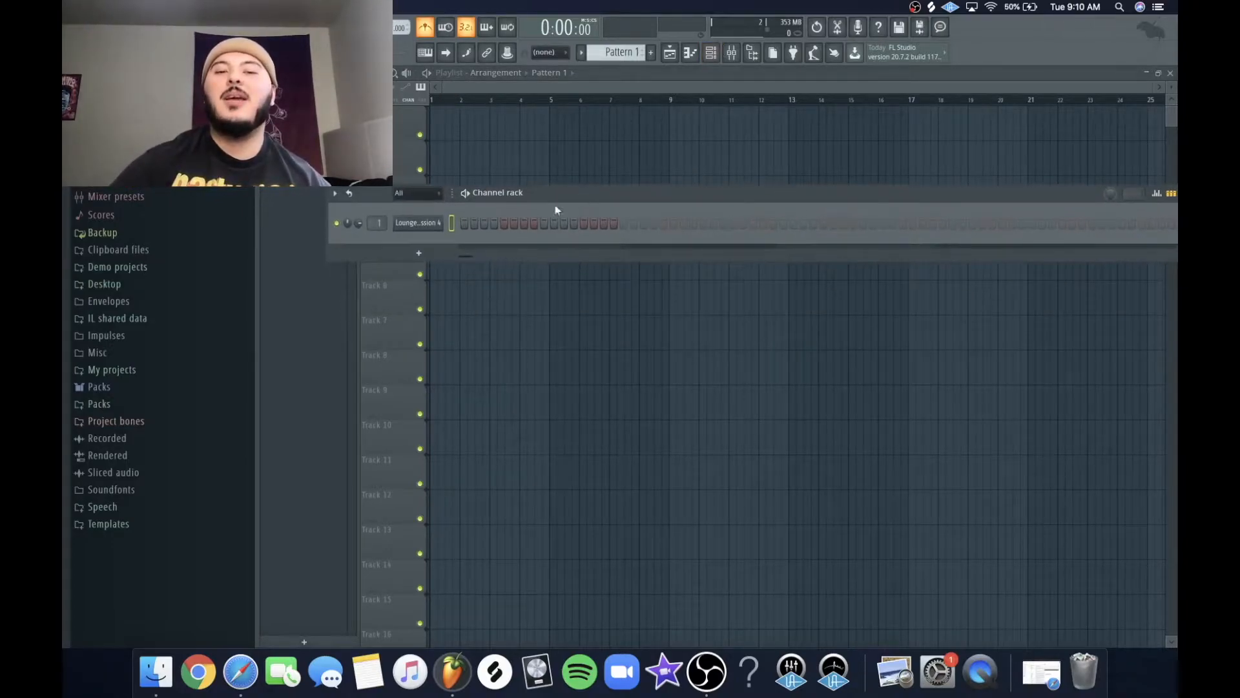
right_click(439, 226)
click(433, 182)
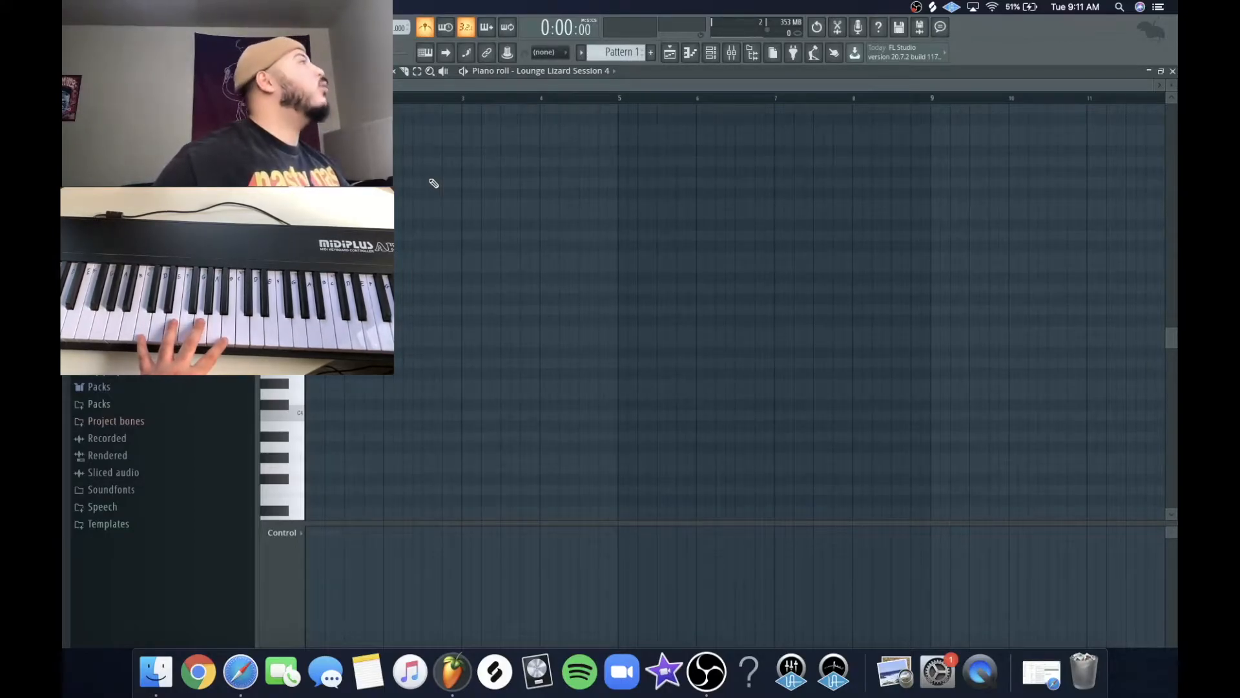
key(space)
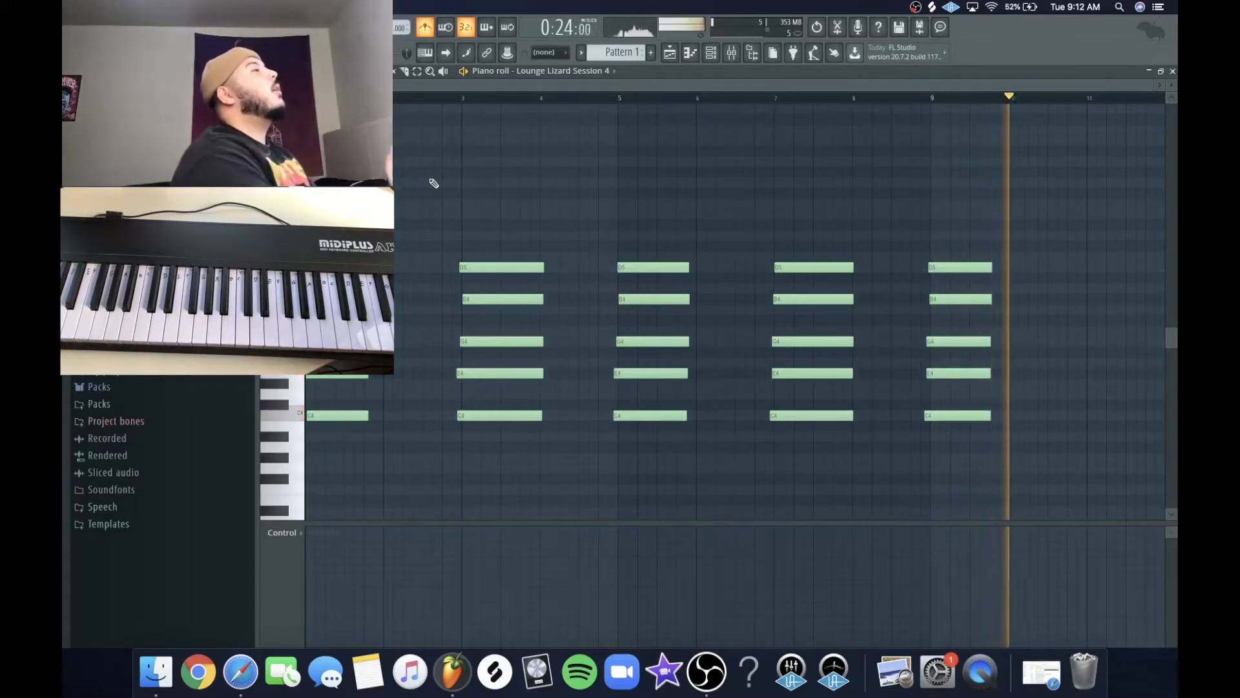
key(space)
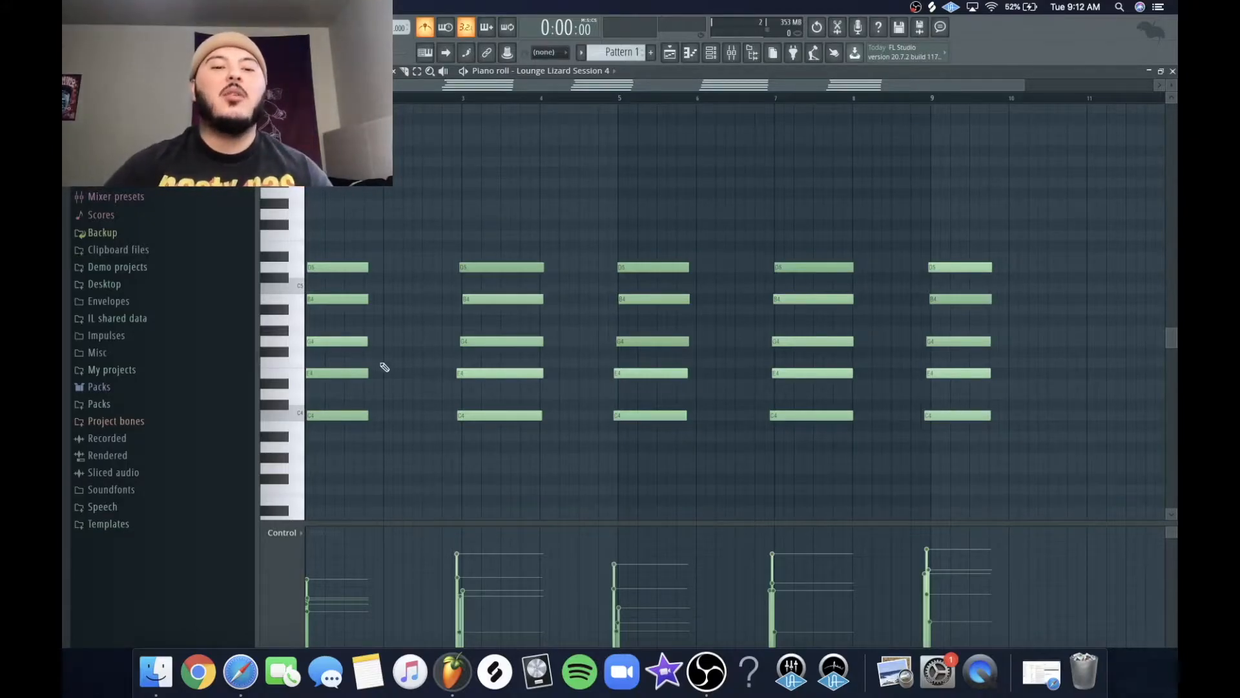
- Inspect the five recorded chords by selecting each one in turn
drag(344, 218, 373, 468)
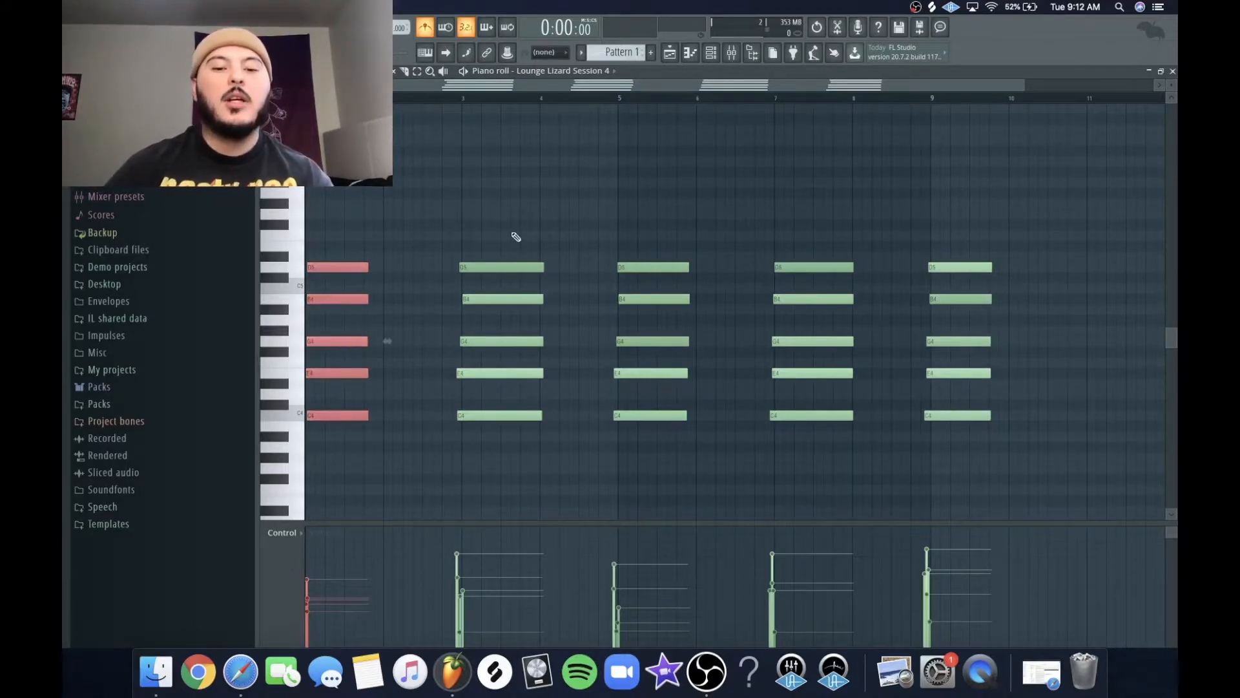
drag(510, 230, 521, 447)
drag(673, 219, 653, 479)
drag(815, 229, 811, 465)
drag(969, 230, 973, 459)
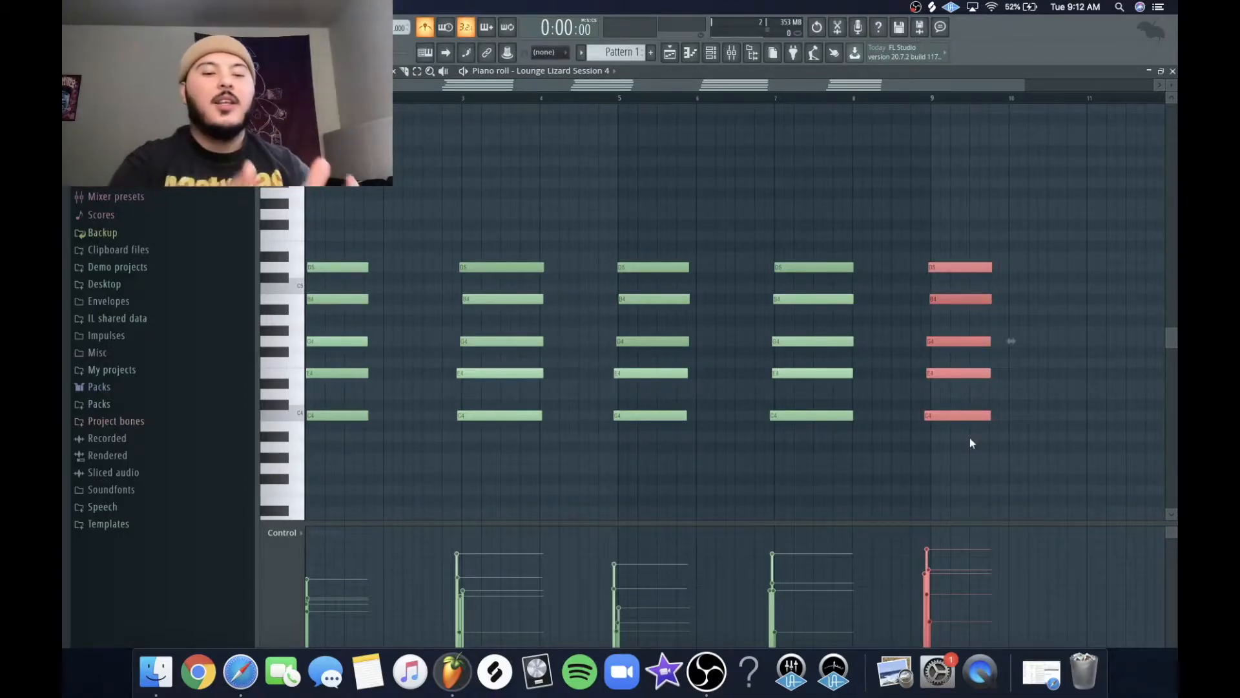
- Turn off the metronome and play back the recorded chords
click(425, 27)
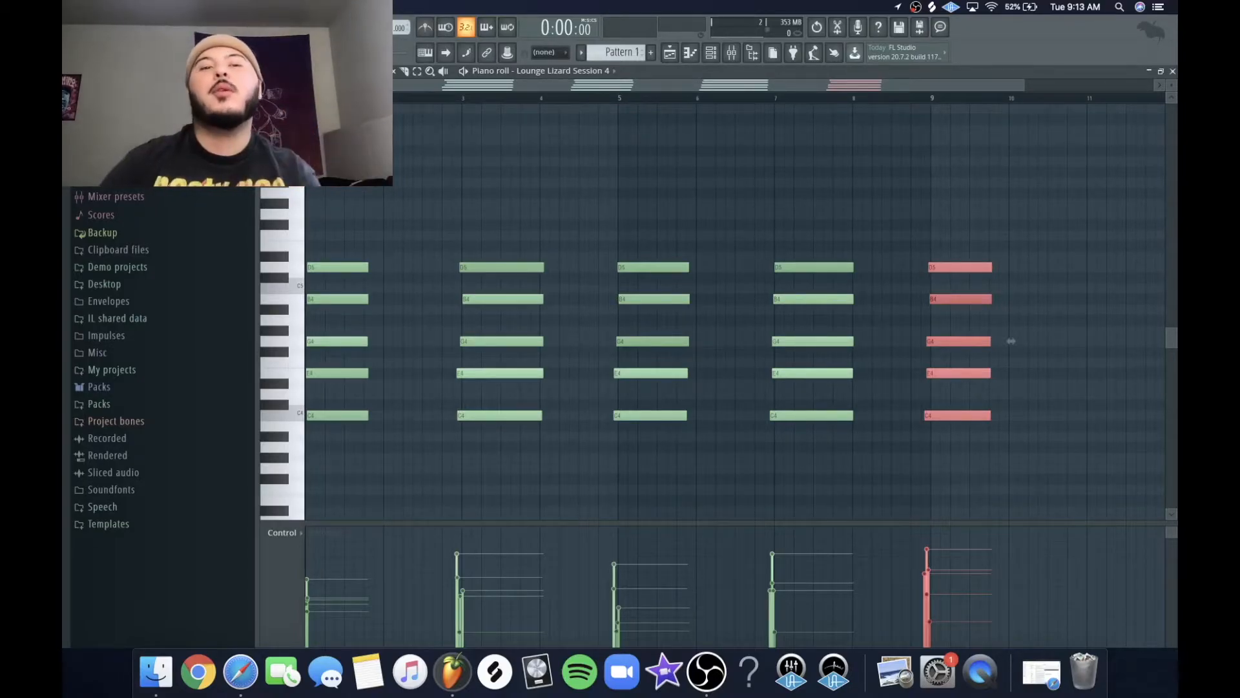
key(space)
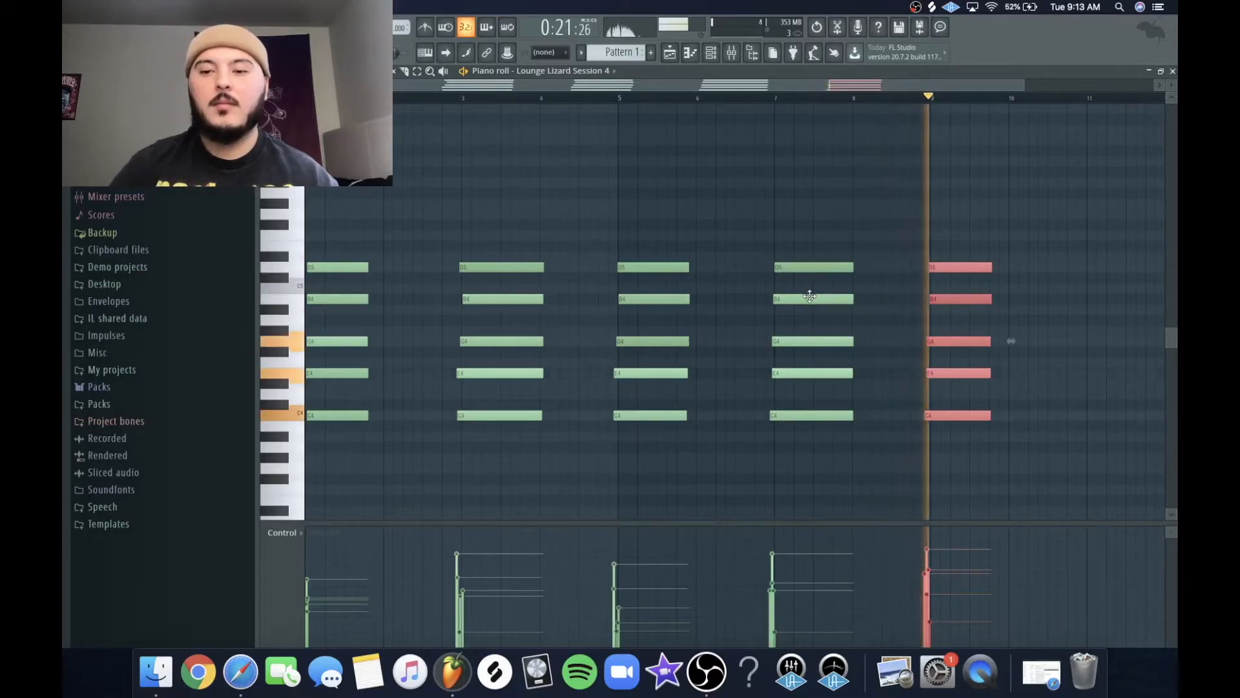
key(space)
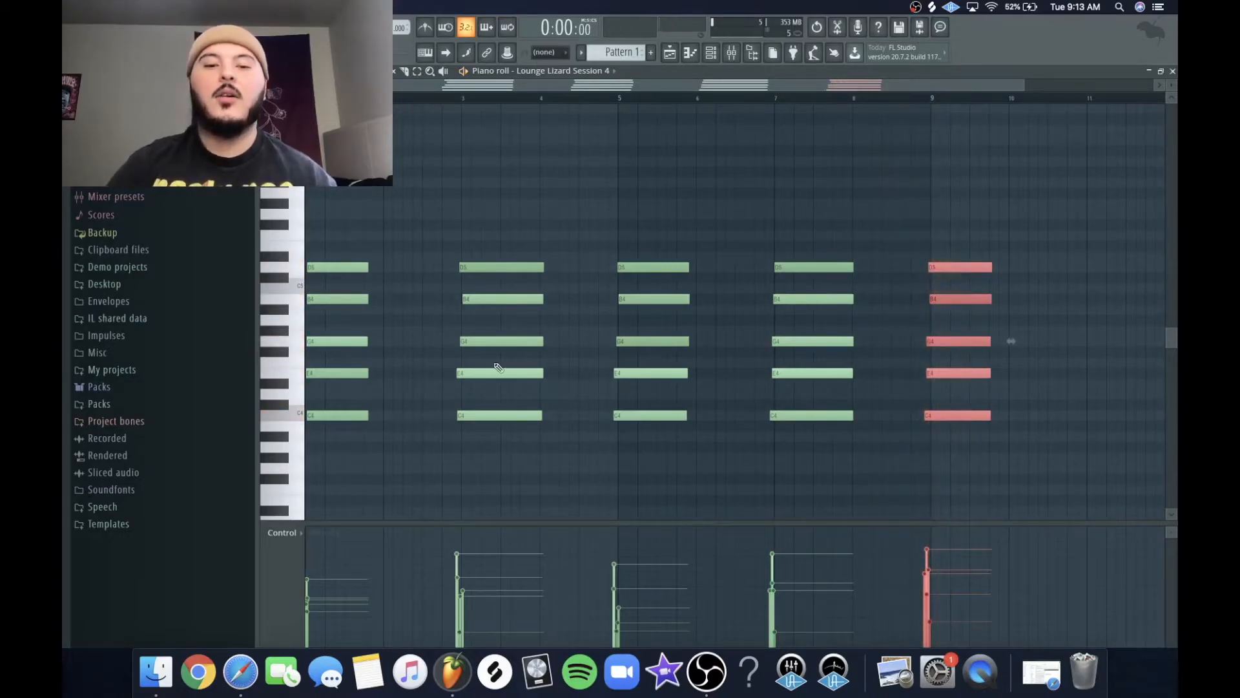
- Delete the second chord and move the fourth chord to bar 2, right after the first chord
drag(490, 227, 496, 426)
key(Delete)
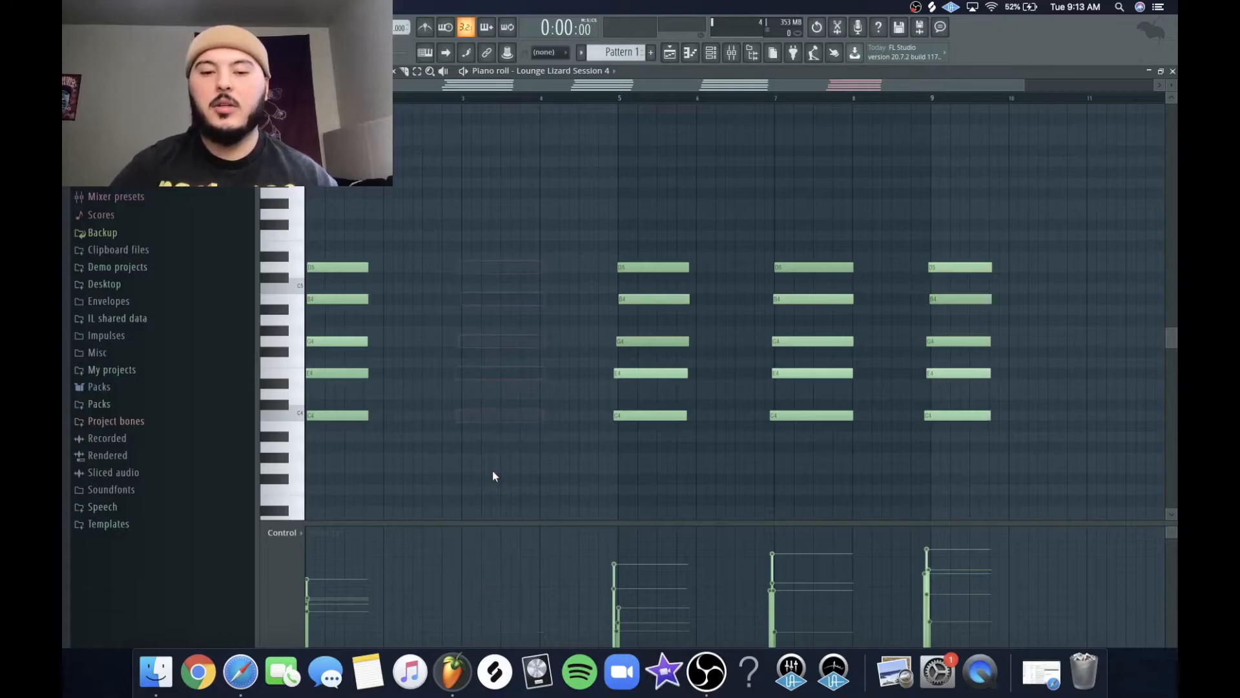
drag(801, 238, 410, 415)
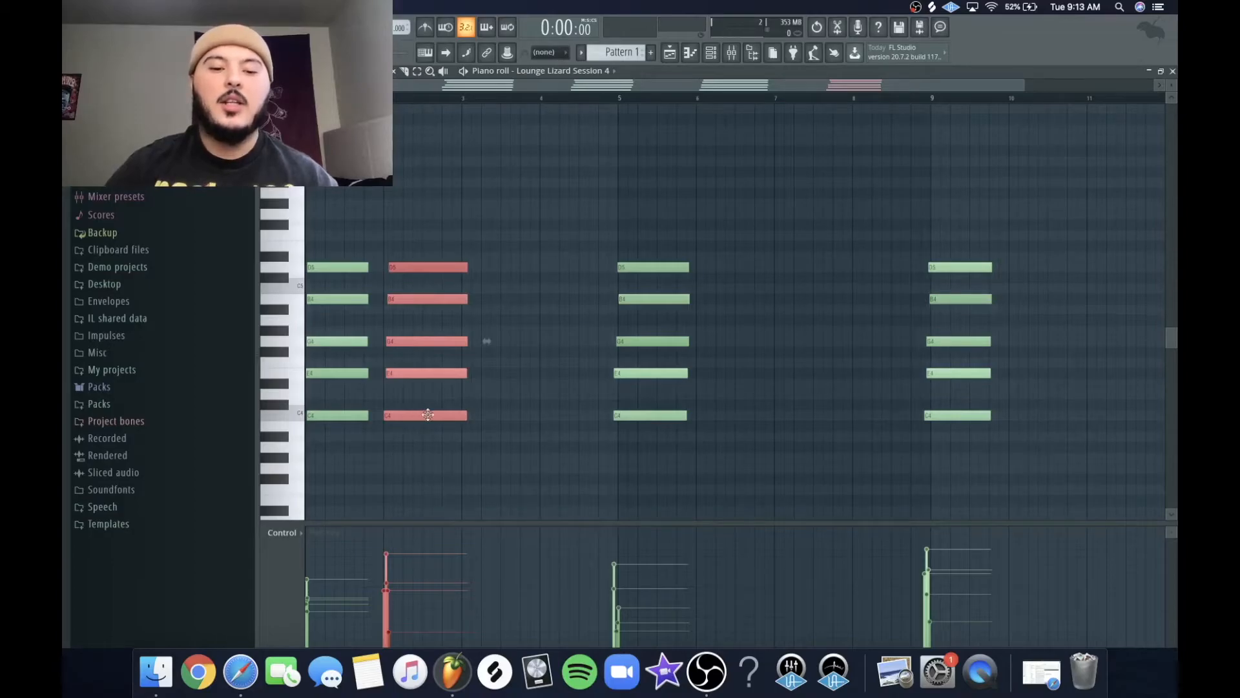
- Even out the velocities of the notes in the chord at bar 2 and play back the result
click(423, 267)
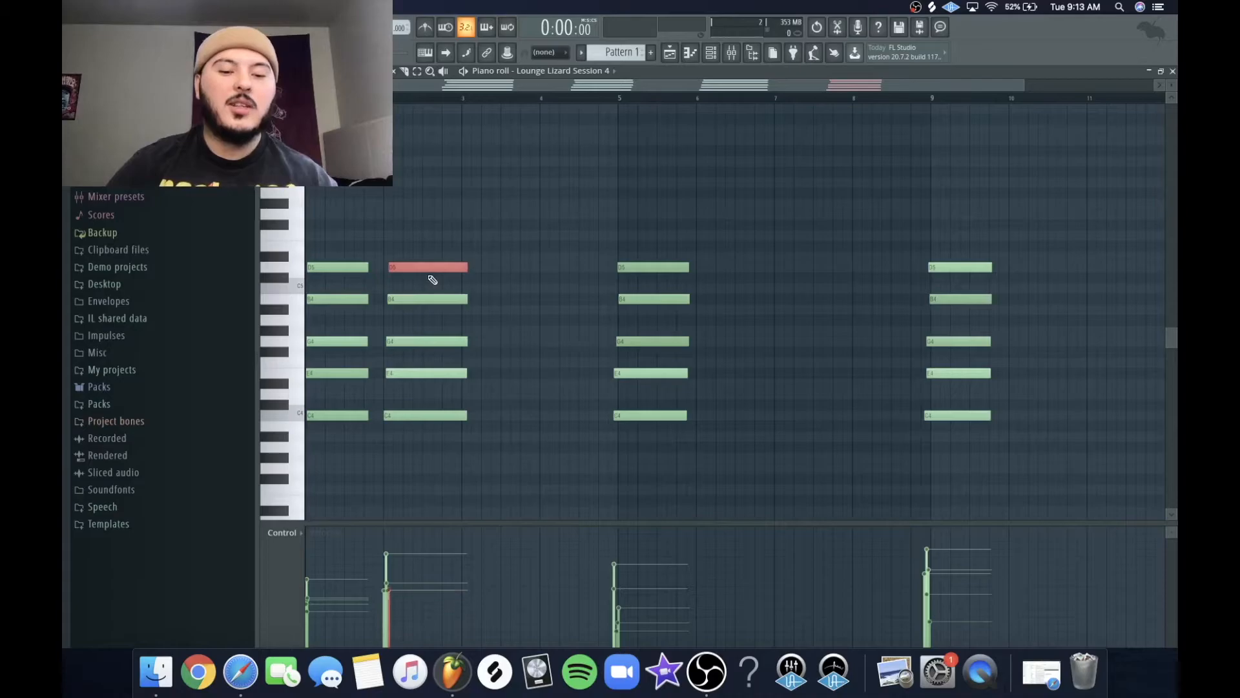
click(428, 297)
click(428, 340)
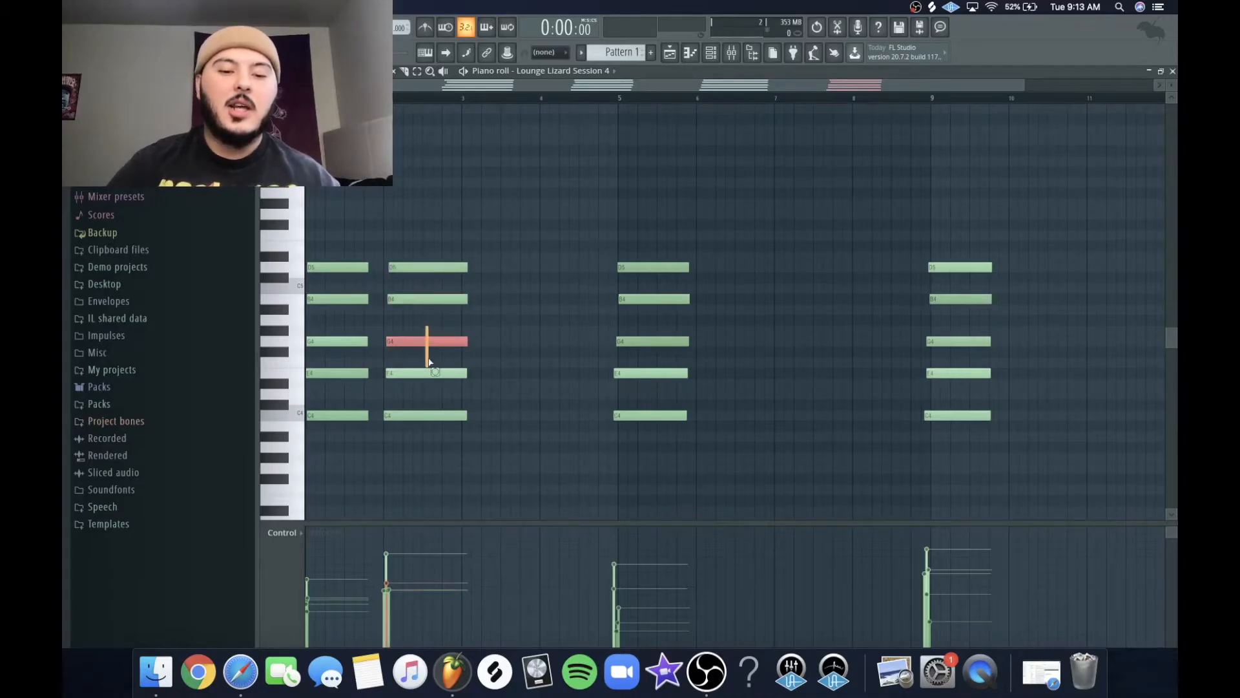
click(434, 372)
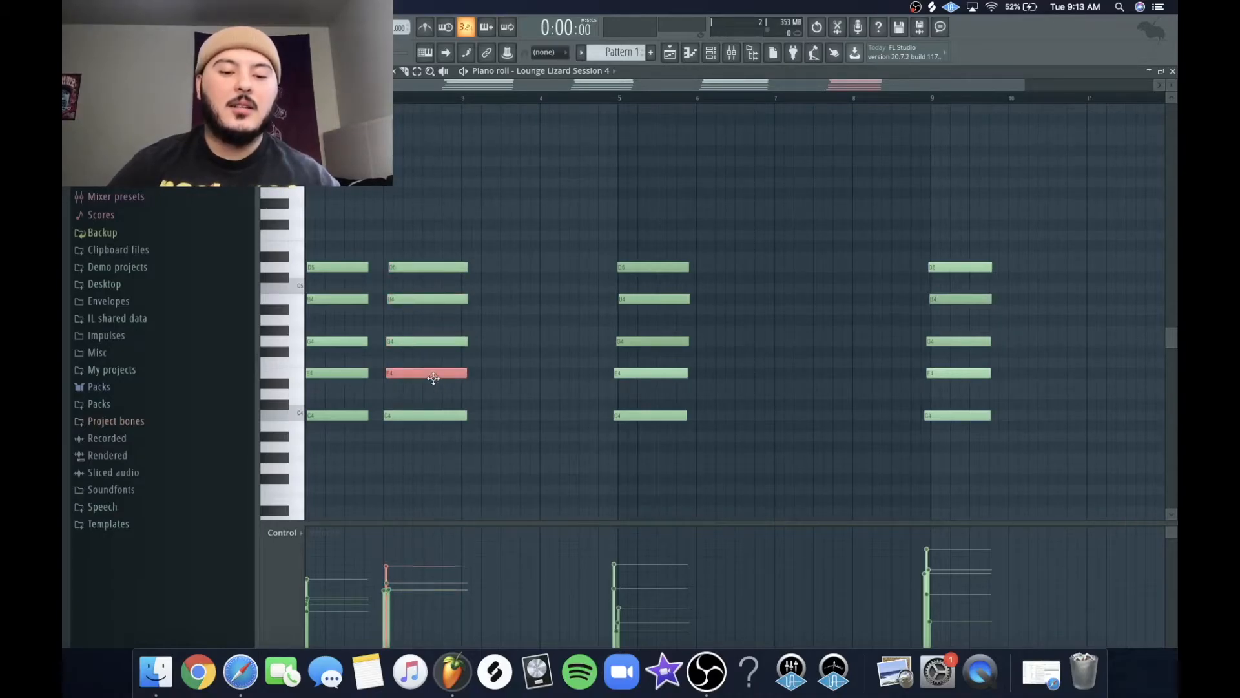
click(502, 407)
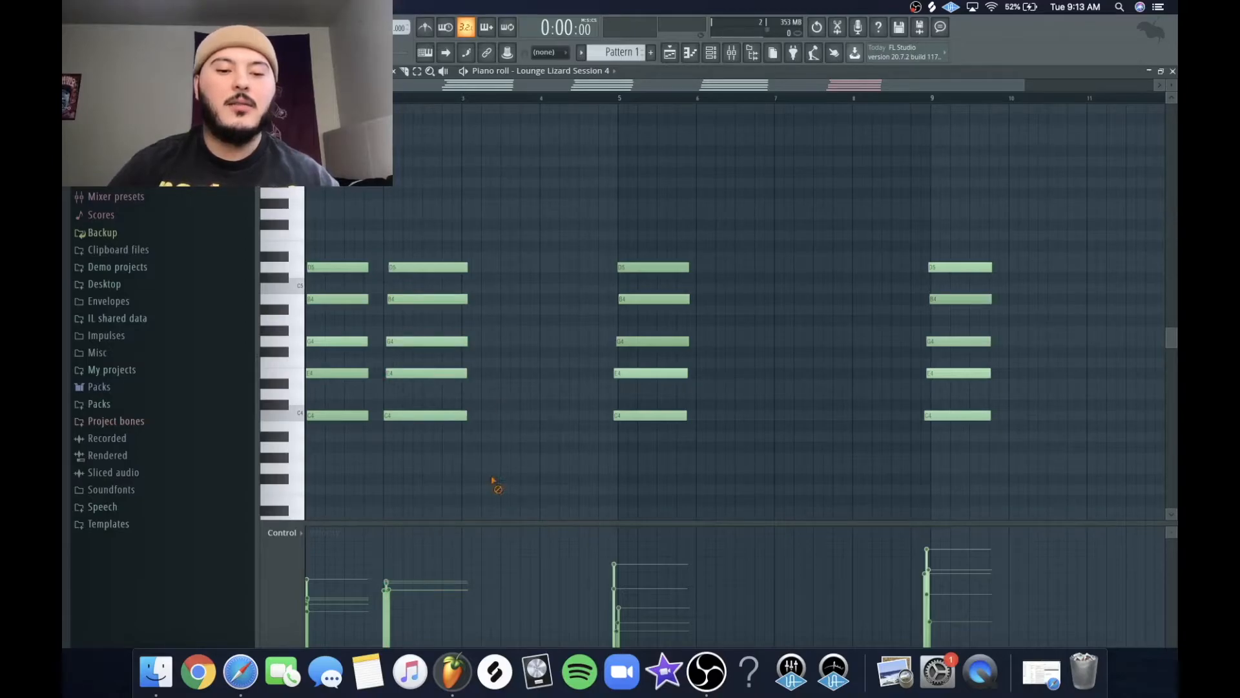
key(space)
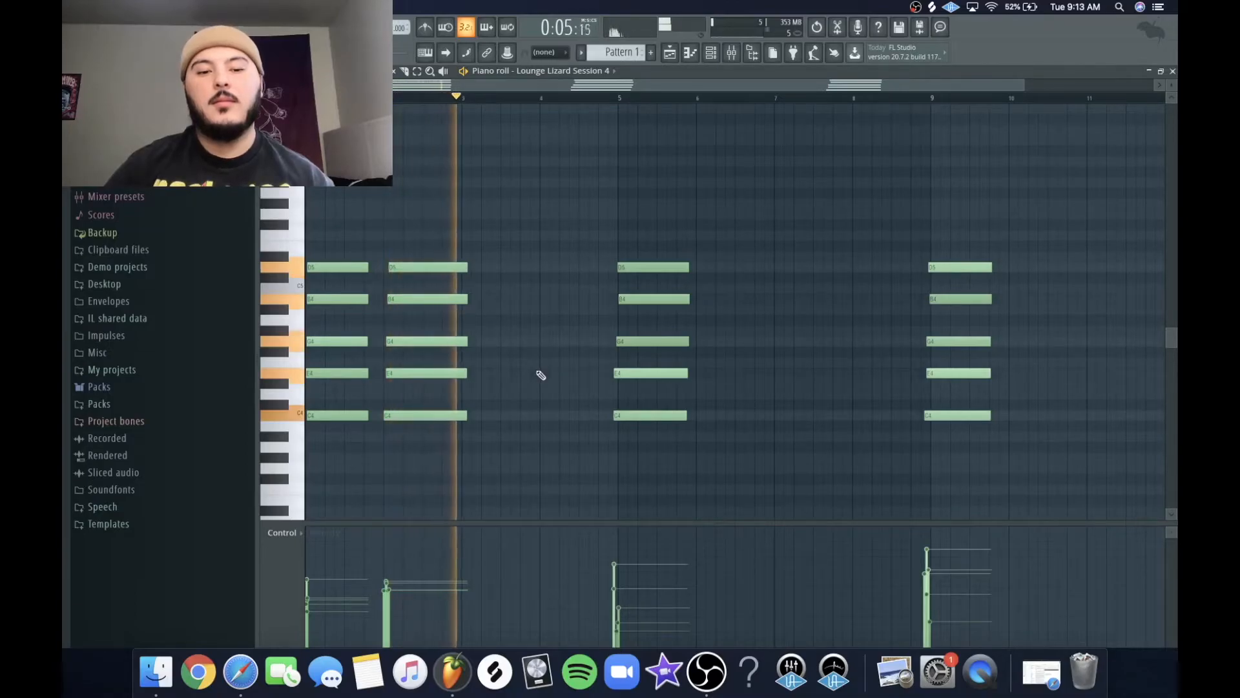
key(space)
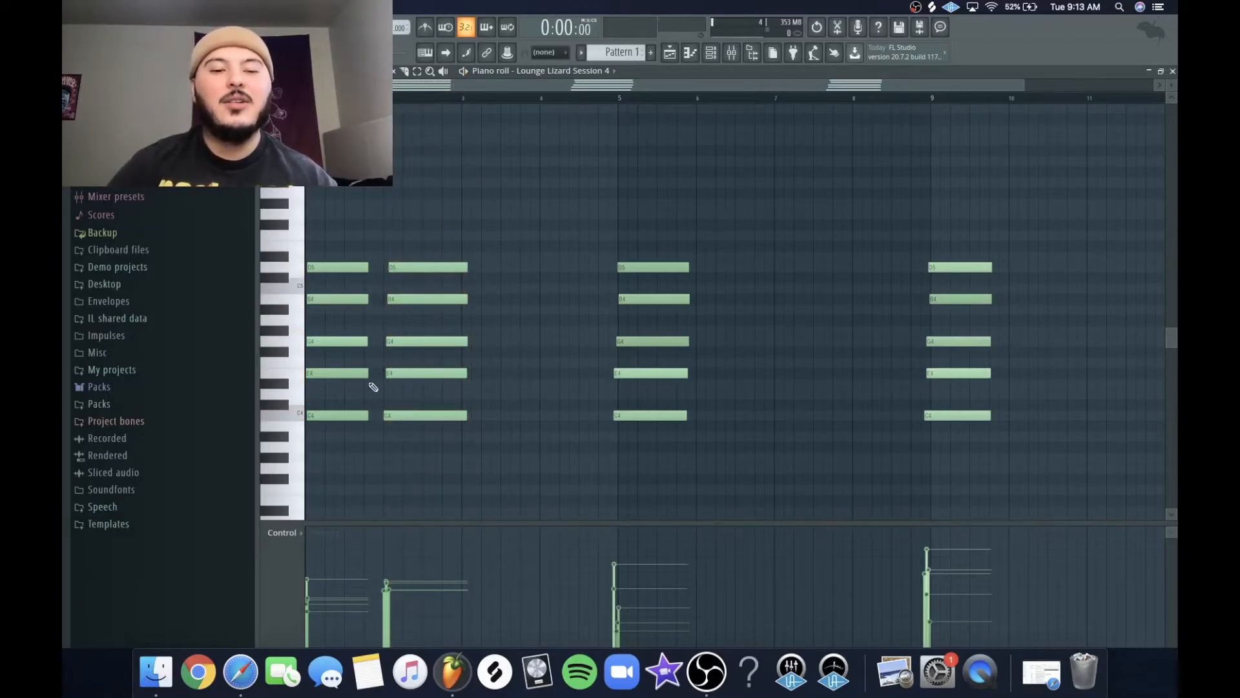
- Examine the note timing of the first two chords up close and across the whole pattern
scroll(469, 411, up, 3)
scroll(608, 296, down, 5)
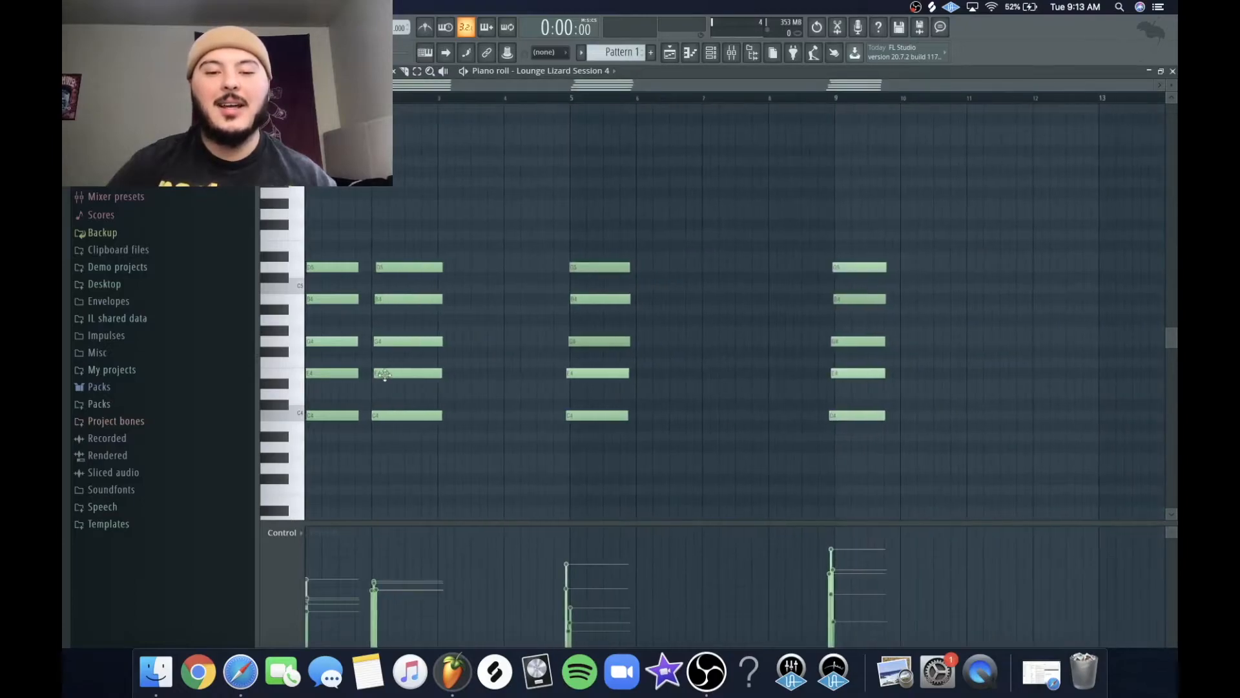
scroll(305, 360, up, 5)
scroll(422, 379, down, 4)
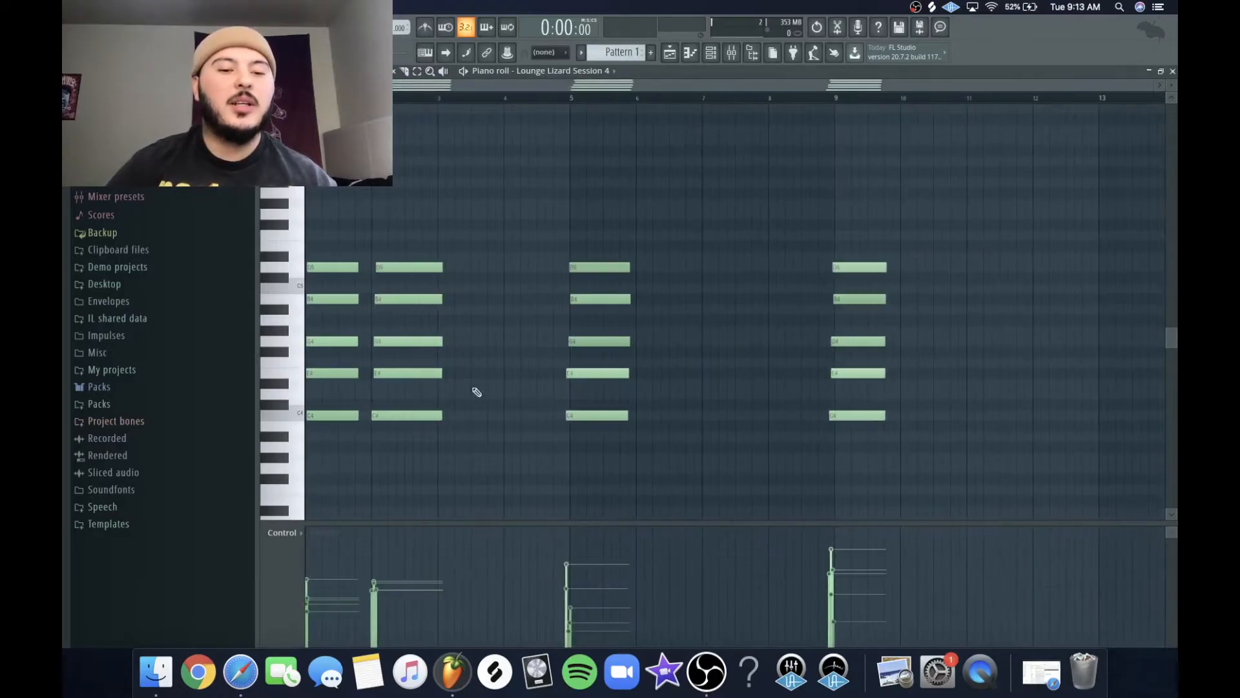
scroll(330, 395, up, 3)
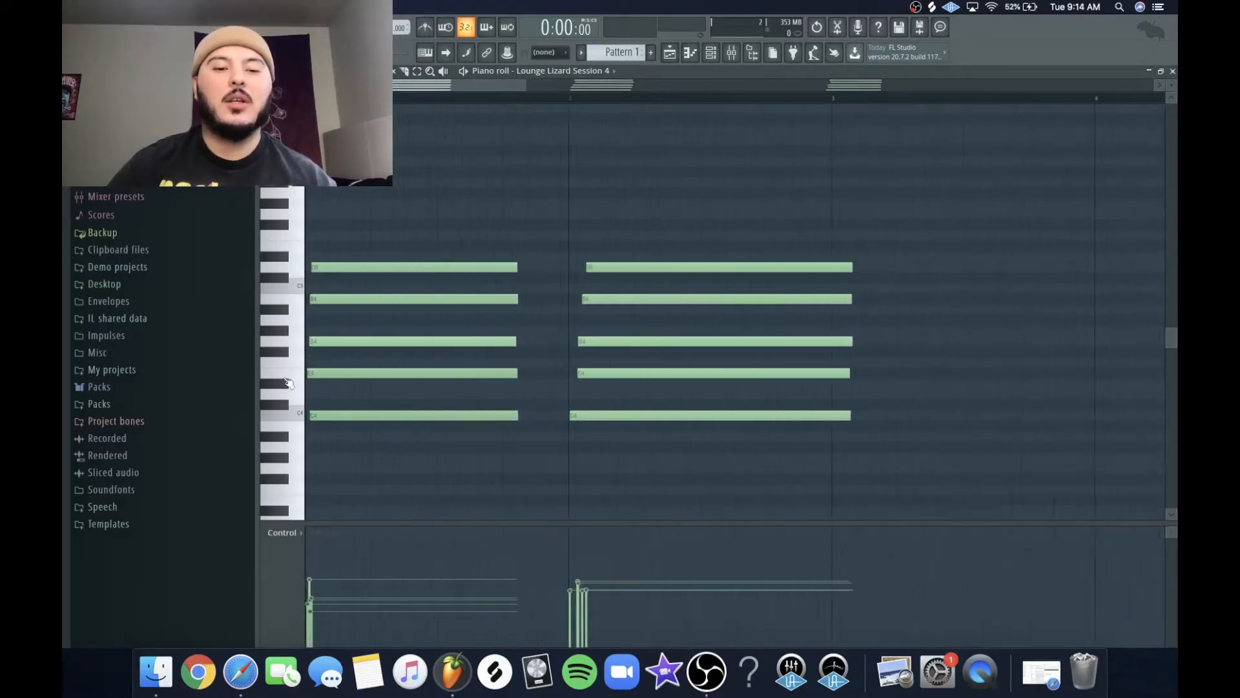
scroll(480, 218, up, 2)
drag(498, 218, 472, 416)
super+click(529, 483)
scroll(722, 377, down, 5)
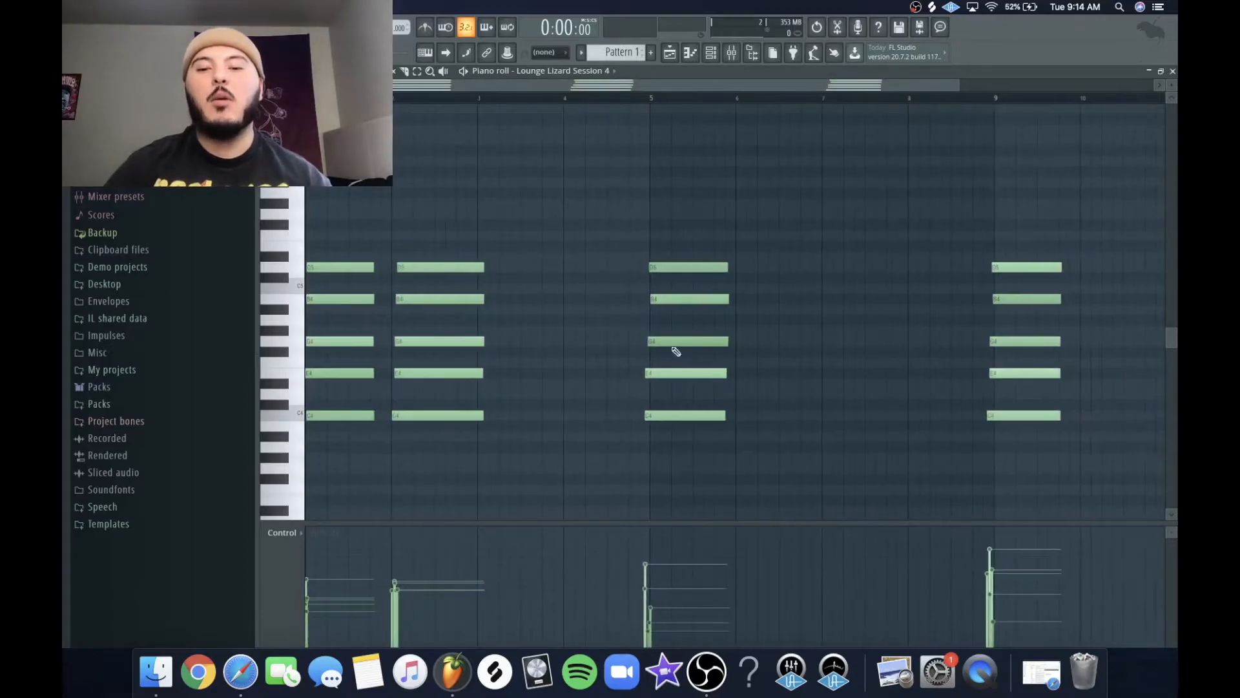
- Move the last chord behind the chord at bar 5 so it starts just after bar 6
drag(1027, 188, 1045, 492)
mouse_move(1009, 415)
mouse_down()
mouse_move(778, 401)
mouse_move(761, 417)
mouse_up()
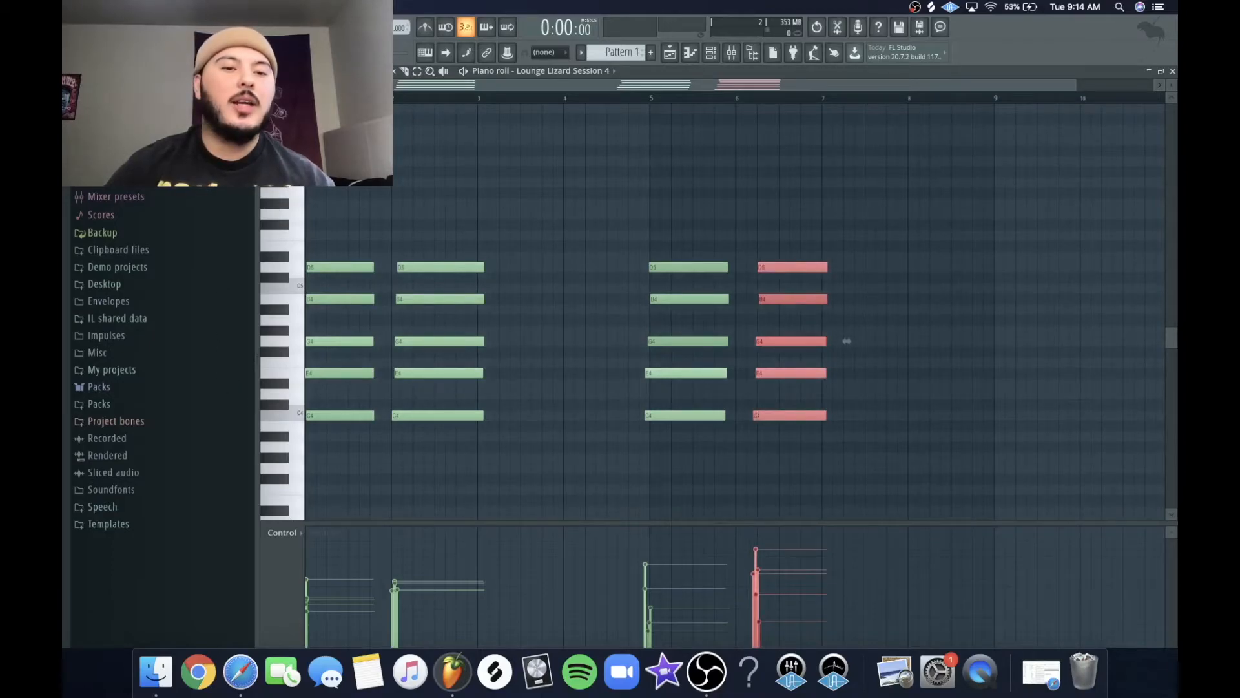
- Set the piano roll's scale highlighting to C Major
click(266, 71)
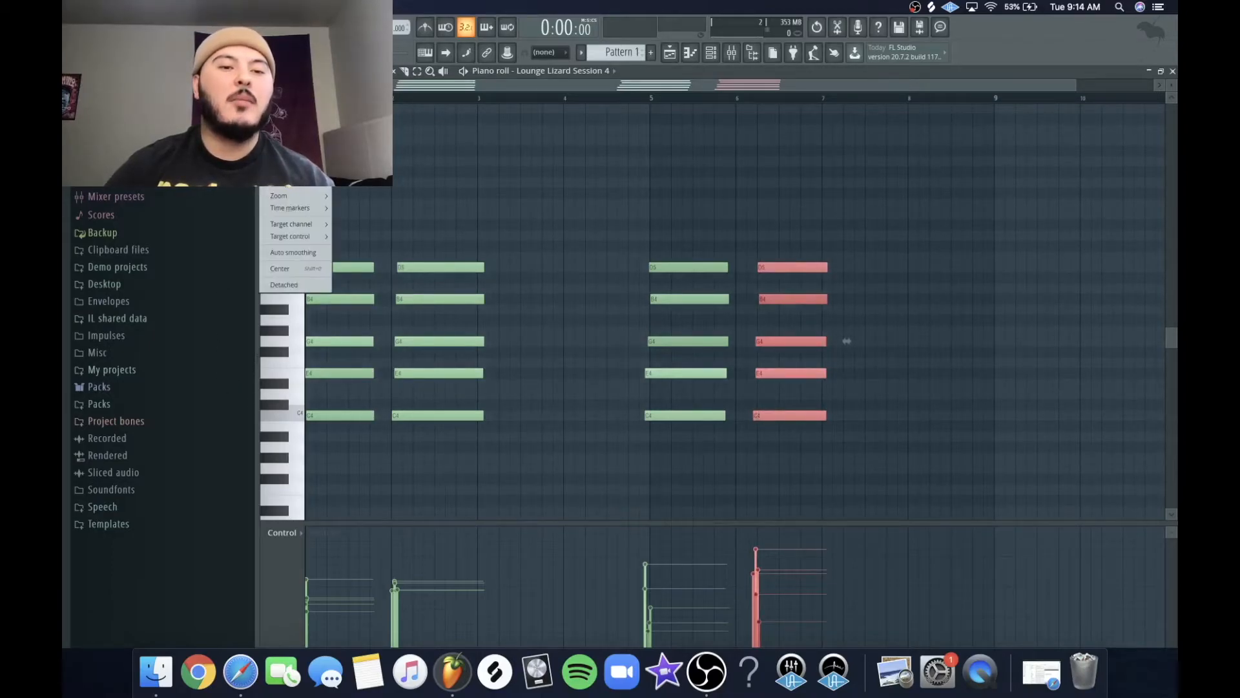
mouse_move(284, 171)
mouse_move(284, 147)
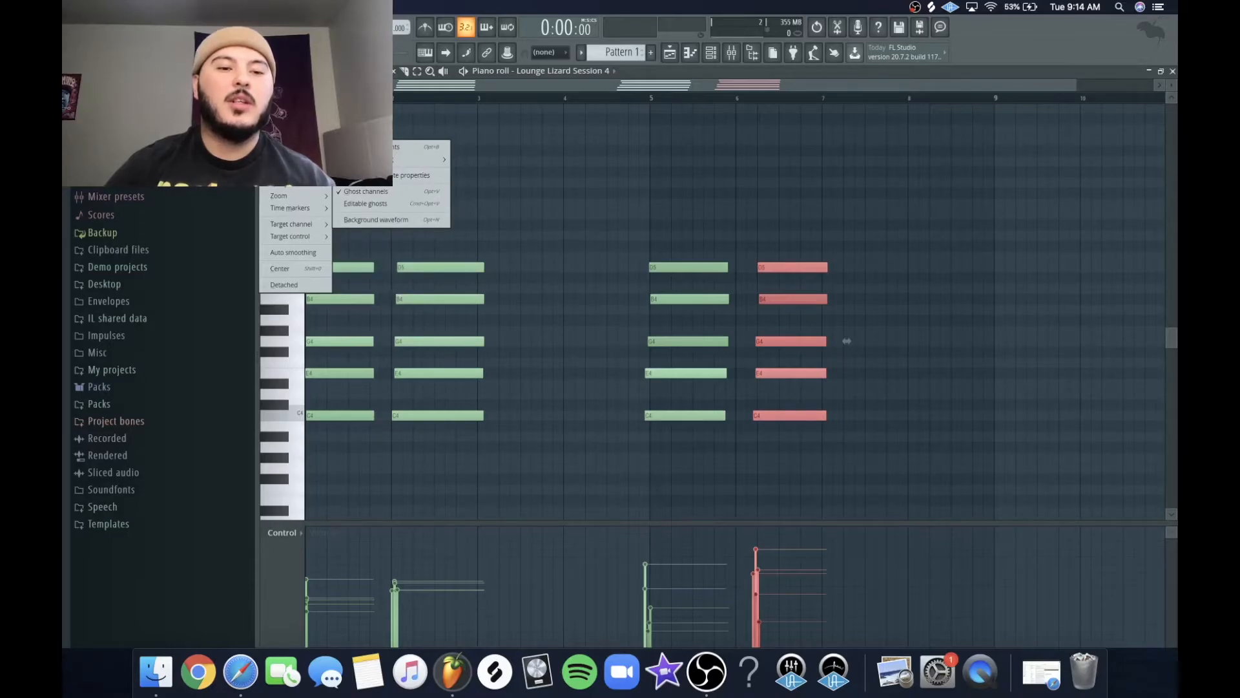
mouse_move(362, 159)
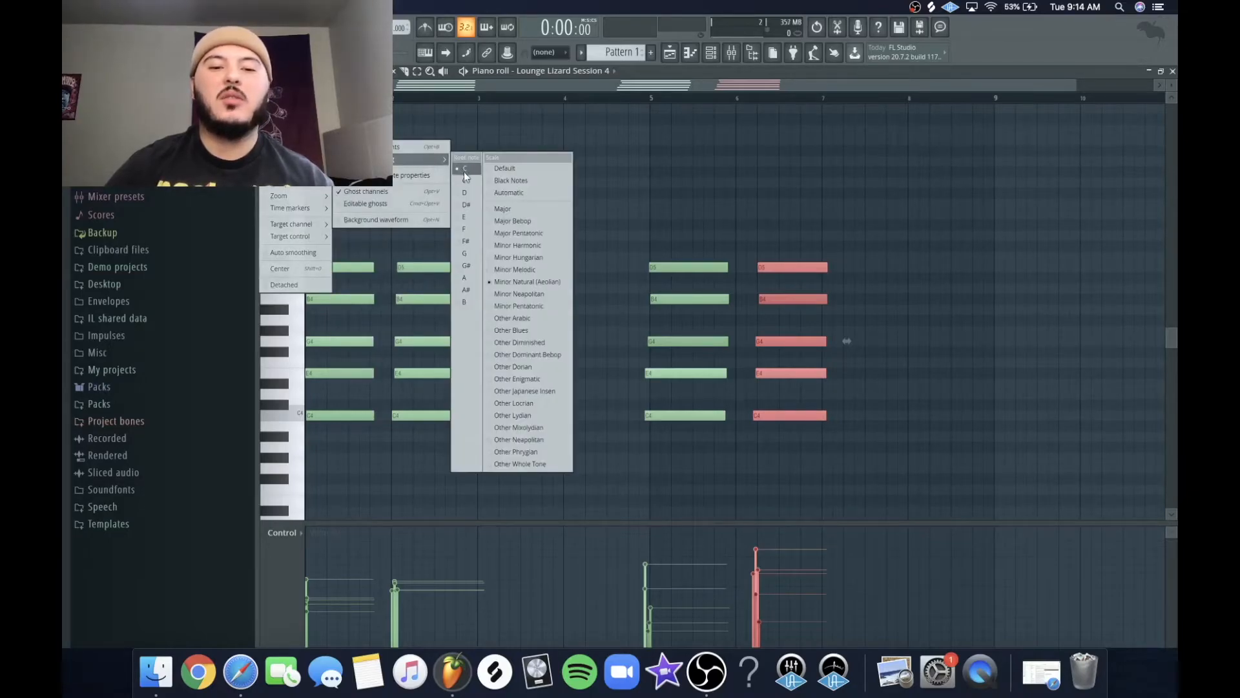
click(506, 208)
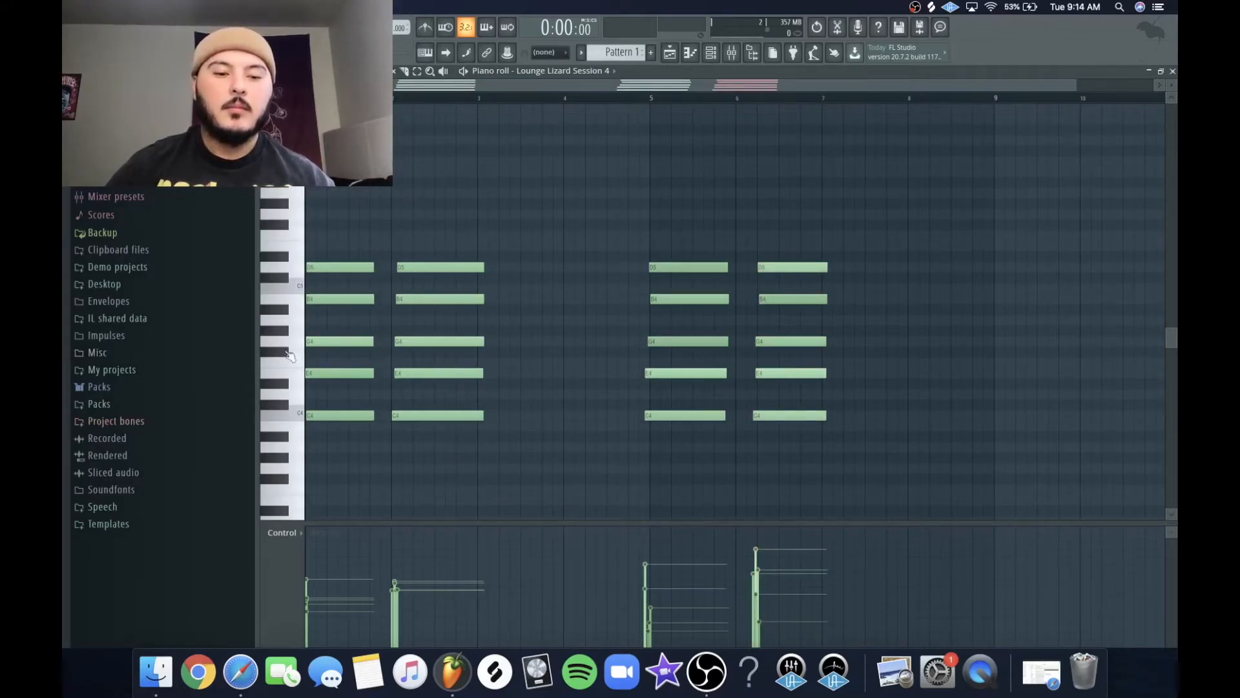
- Shorten all five notes of the first chord to about one and a half beats
scroll(303, 355, up, 5)
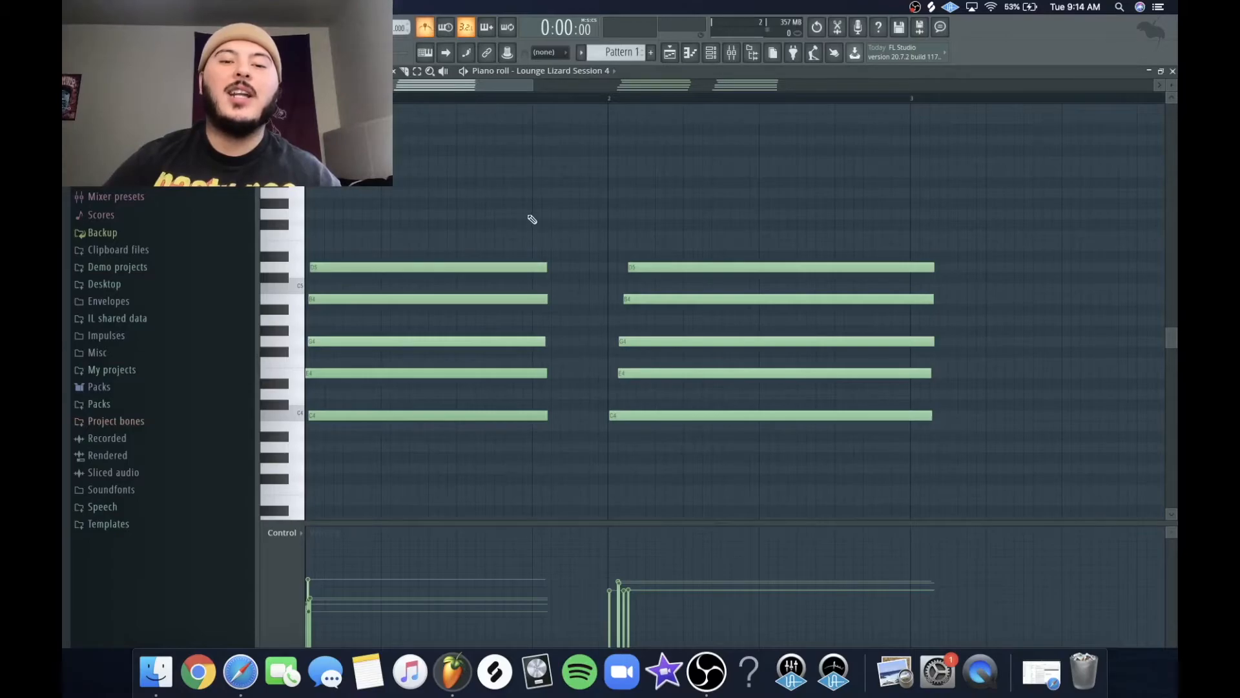
drag(507, 241, 507, 483)
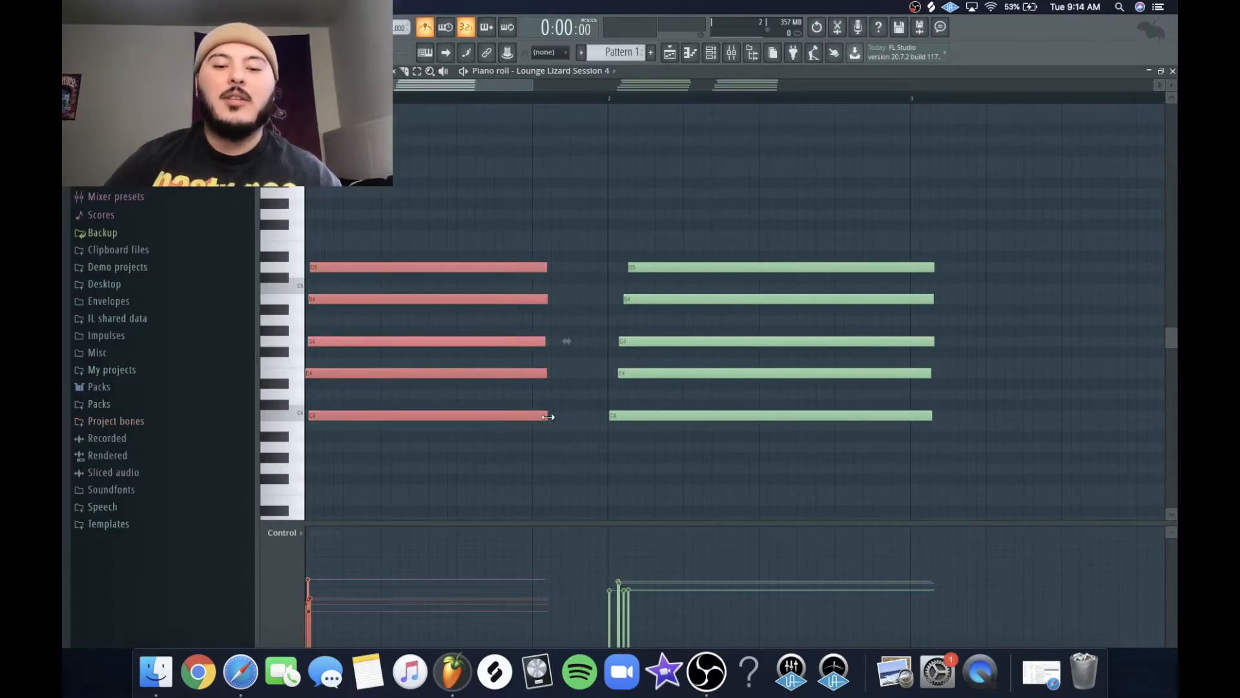
drag(548, 417, 421, 410)
super+click(478, 411)
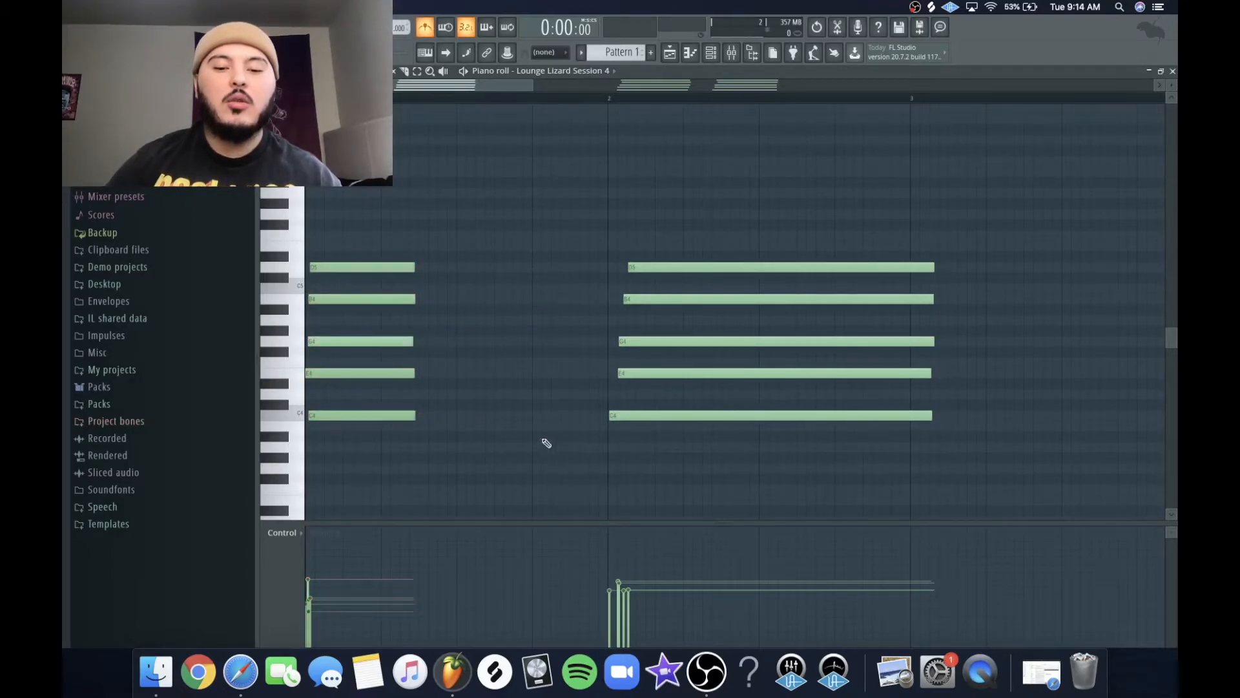
- Move the second chord directly behind the shortened first chord and transpose it up so its lowest note is G4
drag(708, 483, 748, 242)
drag(634, 422, 448, 337)
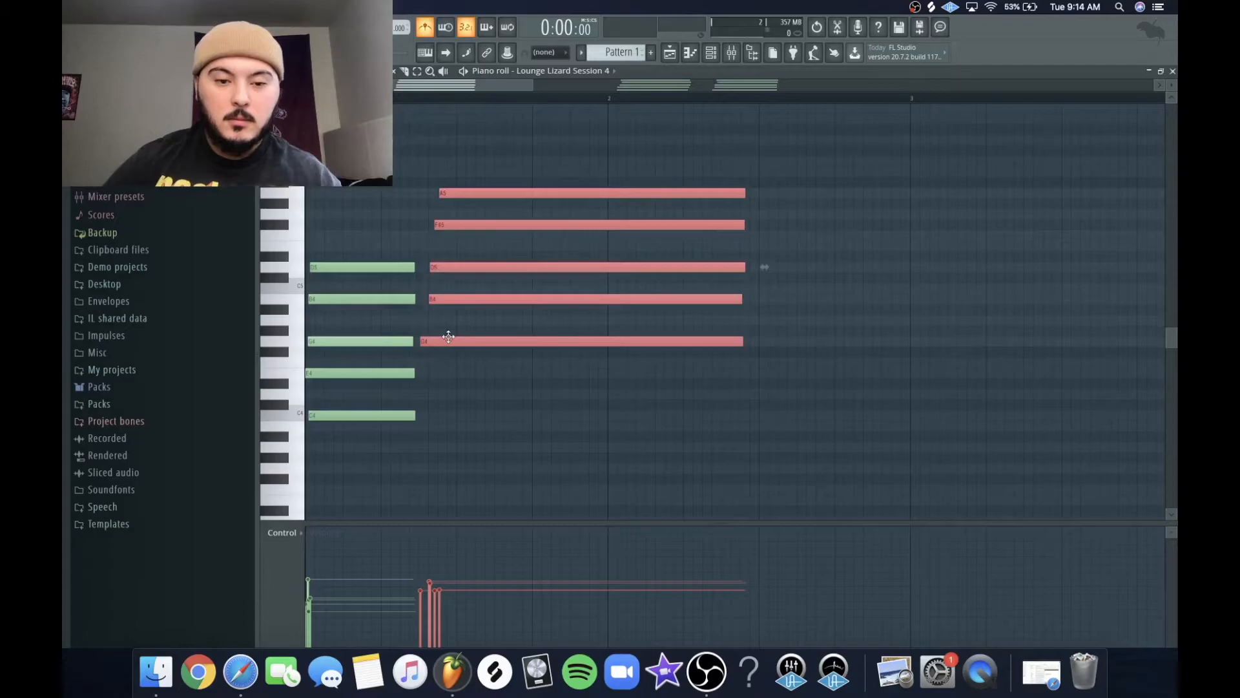
click(529, 326)
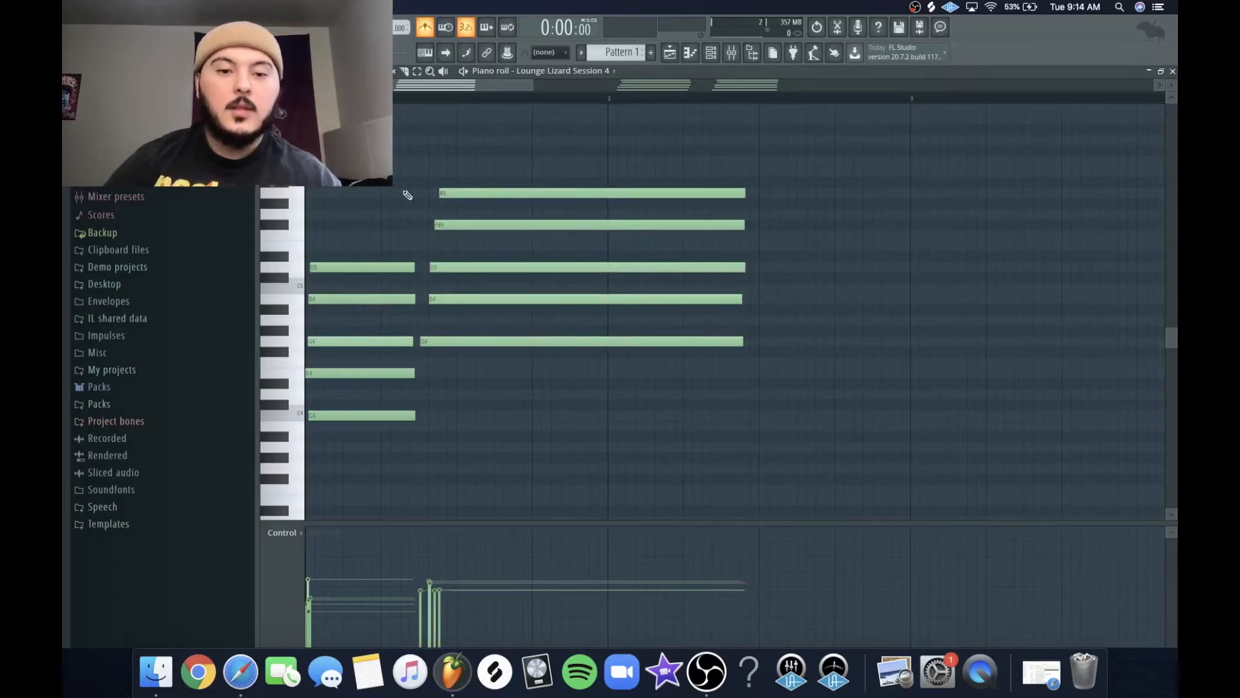
- Lower the second chord's F#5 note to F5 and shorten the whole chord to end just before bar 2
drag(470, 220, 470, 228)
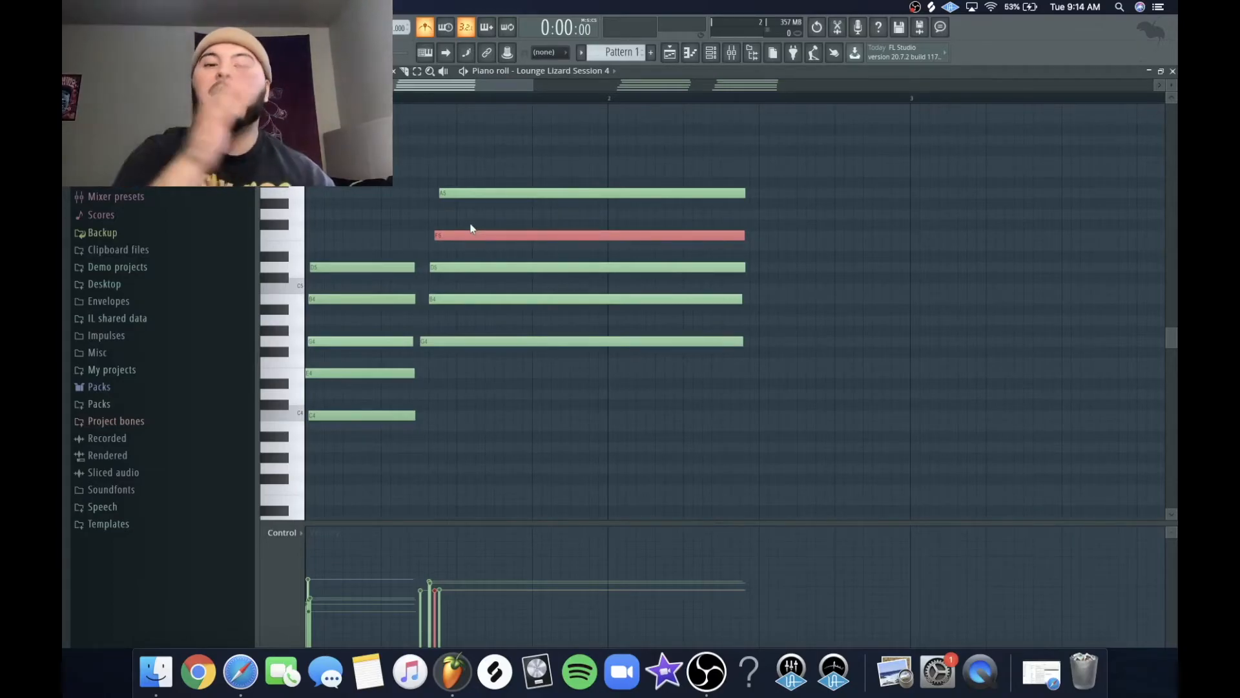
click(830, 430)
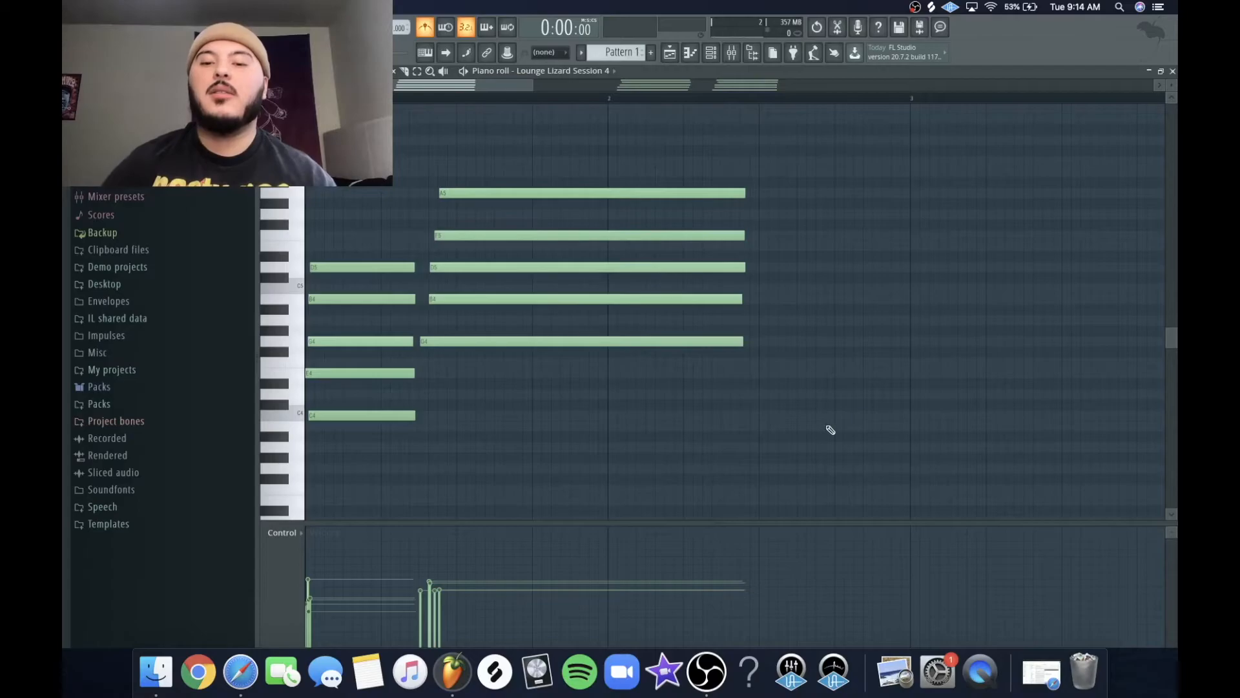
drag(740, 168, 600, 345)
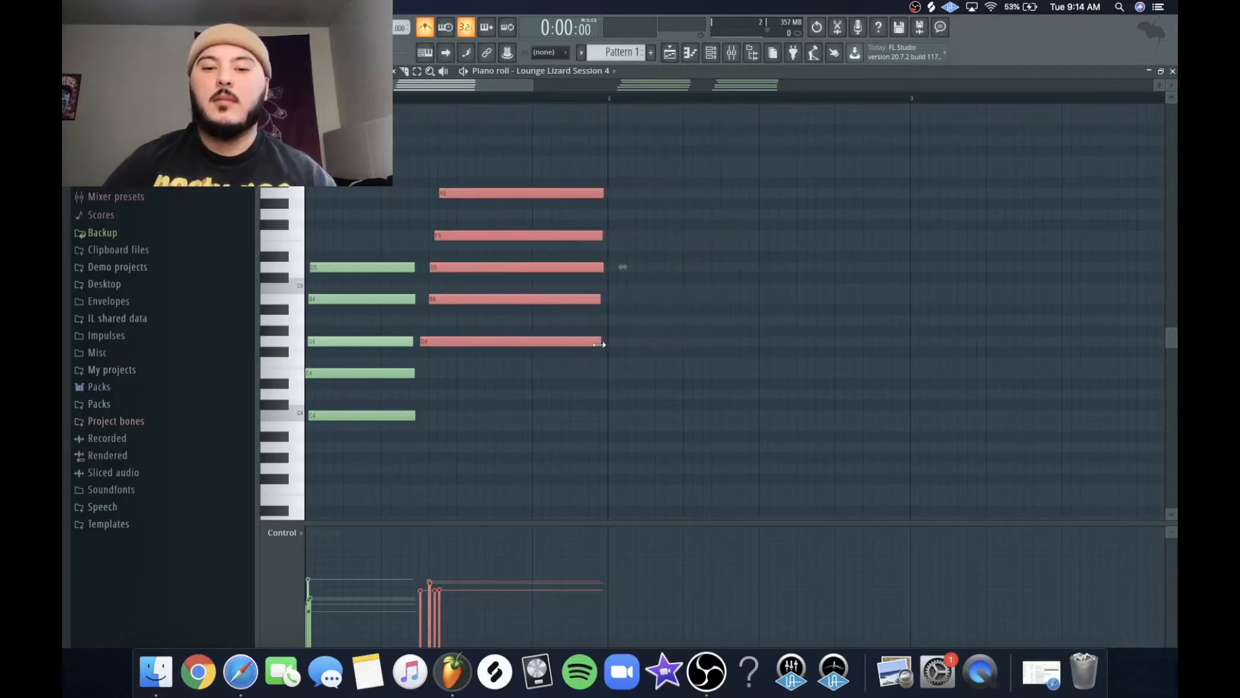
- Play back the two chords and transpose the second chord down five semitones so its lowest note is D4
key(space)
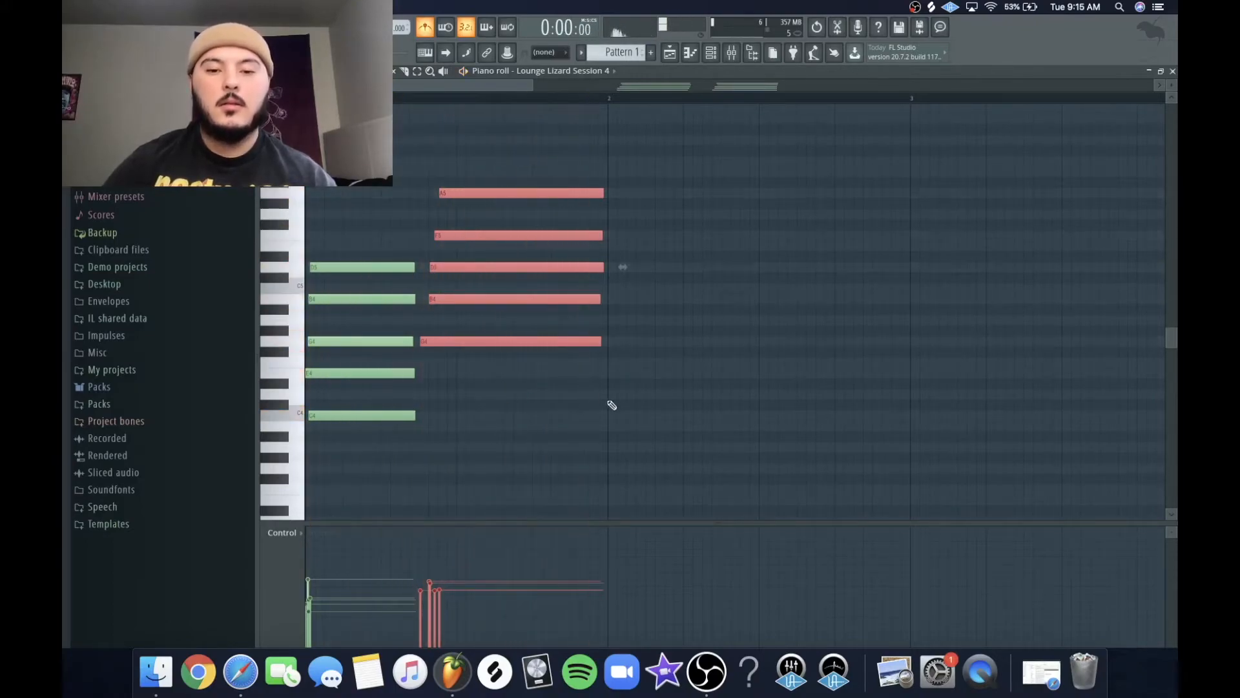
key(space)
drag(467, 398, 545, 150)
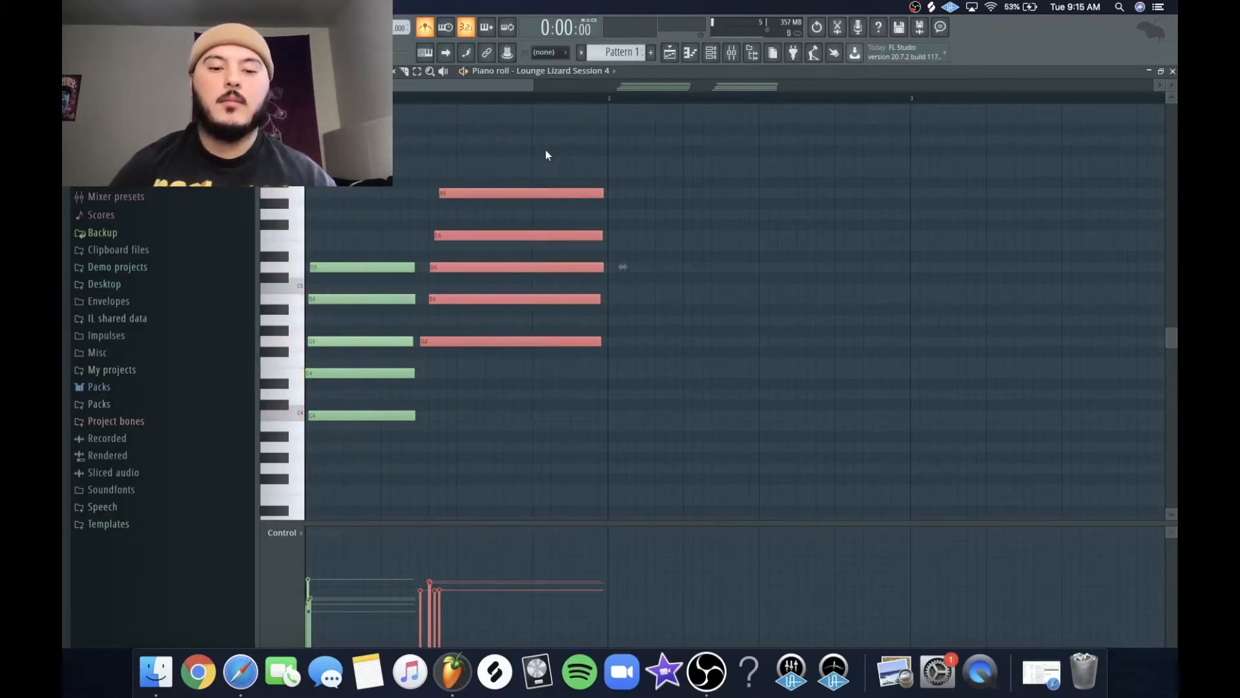
key(shift+Down)
key(shift+Down)
key(shift+Down)
key(shift+Down)
key(shift+Down)
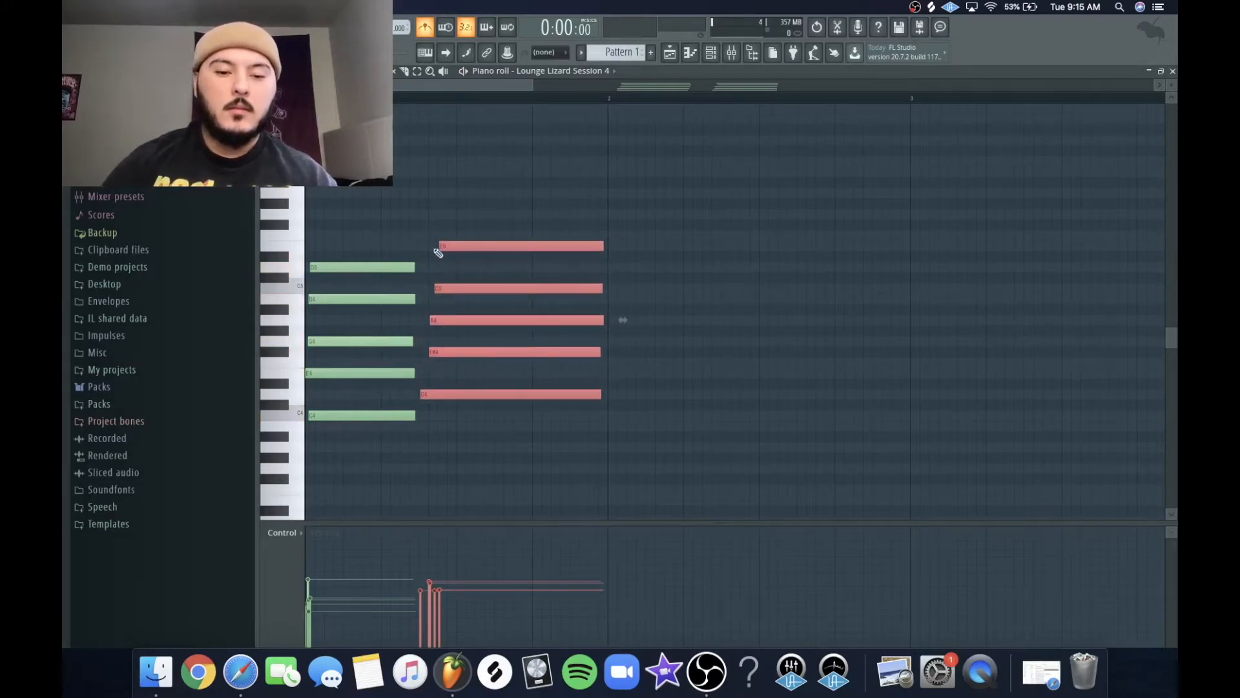
- Lower the second chord's F#4 note to F4 and play back the result
scroll(399, 342, up, 3)
scroll(400, 341, up, 3)
drag(532, 366, 553, 343)
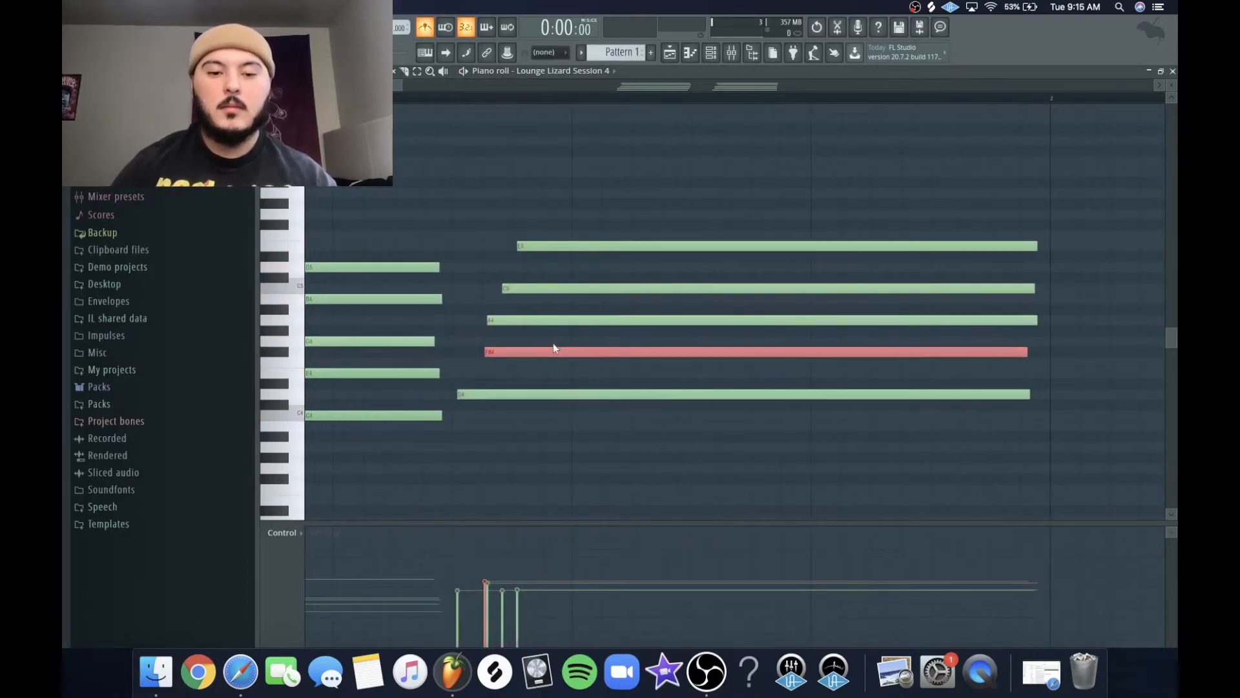
key(shift+Down)
drag(1171, 86, 1165, 89)
super+click(468, 197)
key(space)
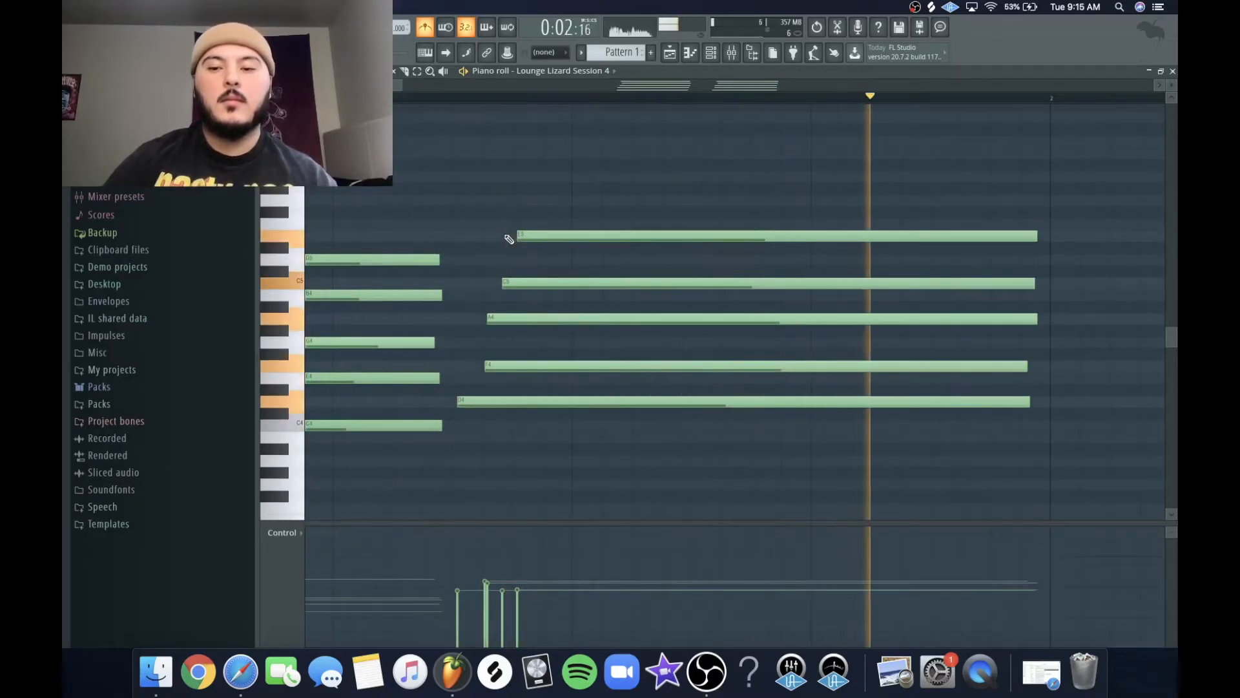
key(space)
- Extend the second chord to the middle of bar 2 and trim its five note ends evenly
scroll(499, 242, down, 5)
key(space)
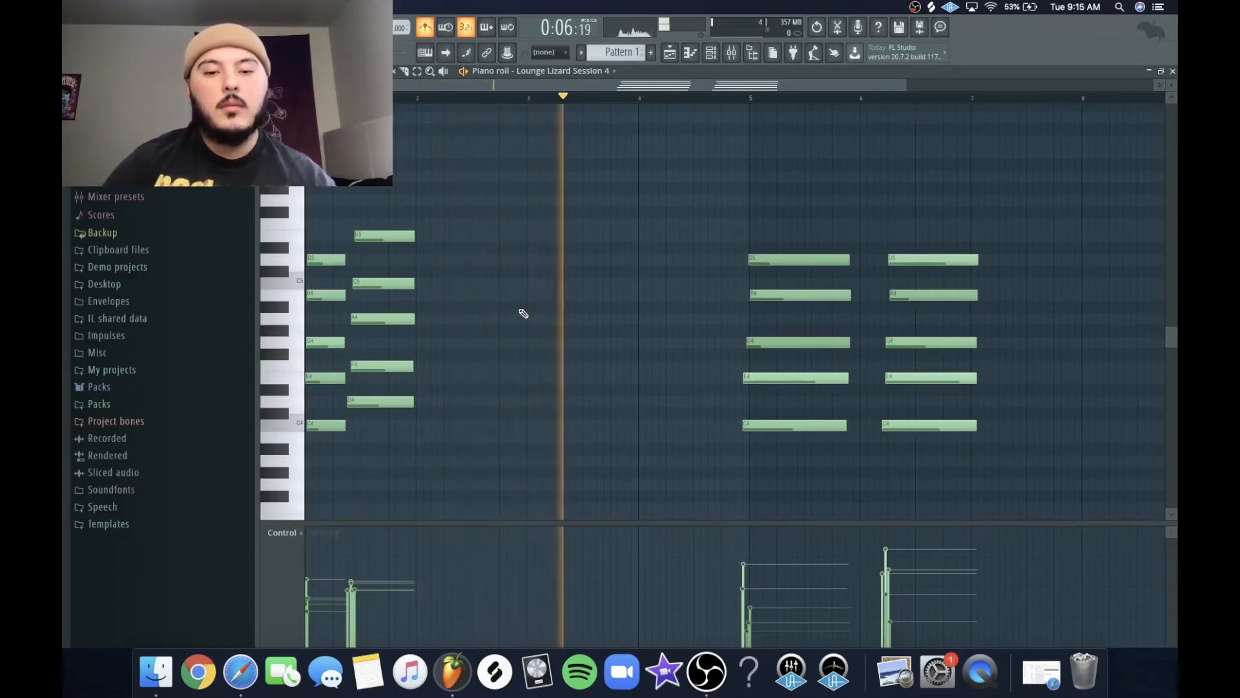
key(space)
drag(348, 206, 438, 455)
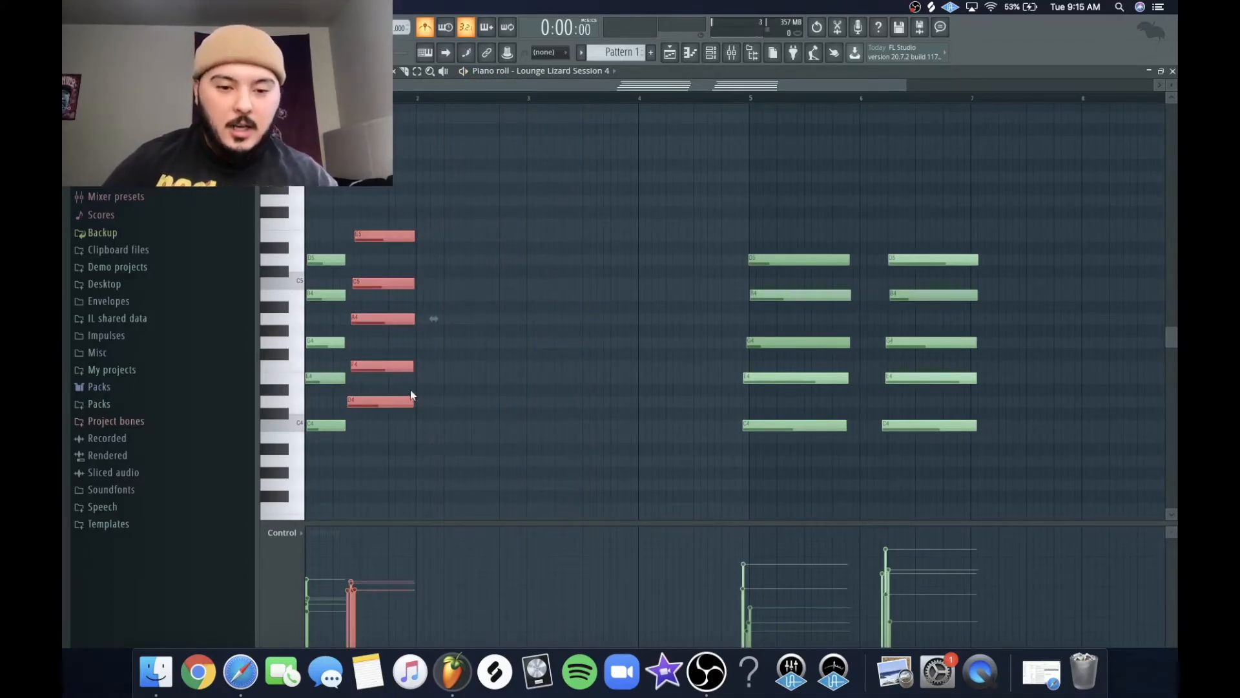
drag(412, 401, 454, 405)
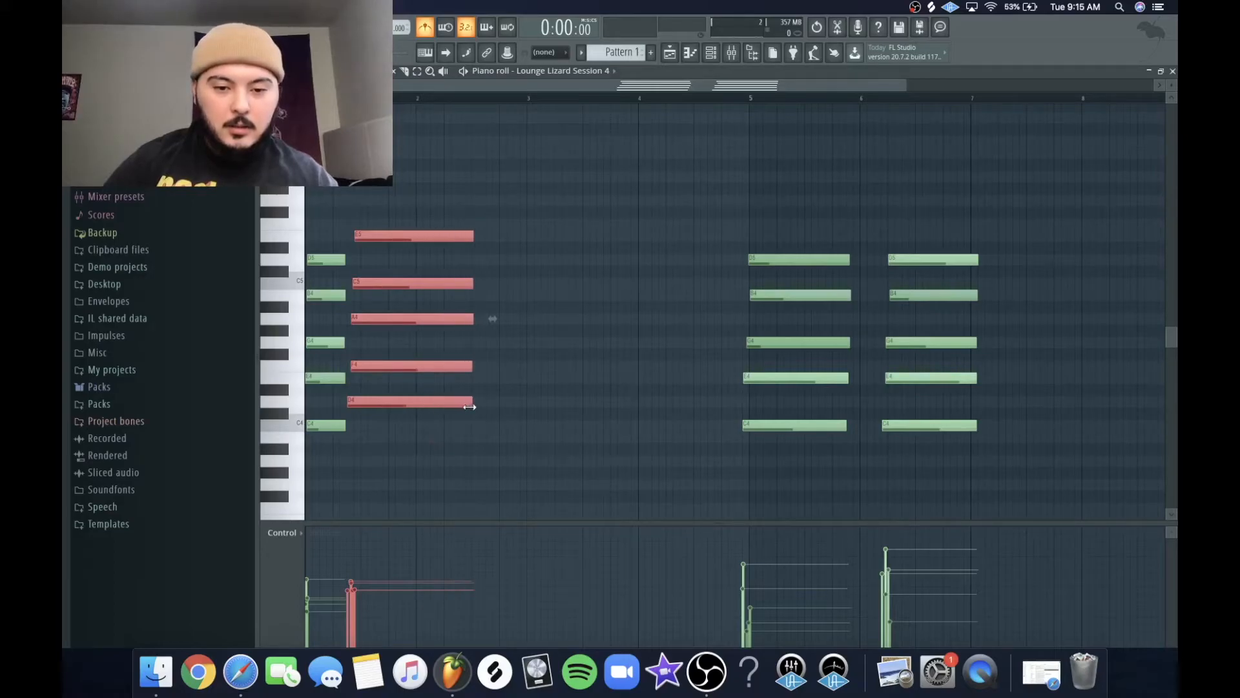
click(486, 410)
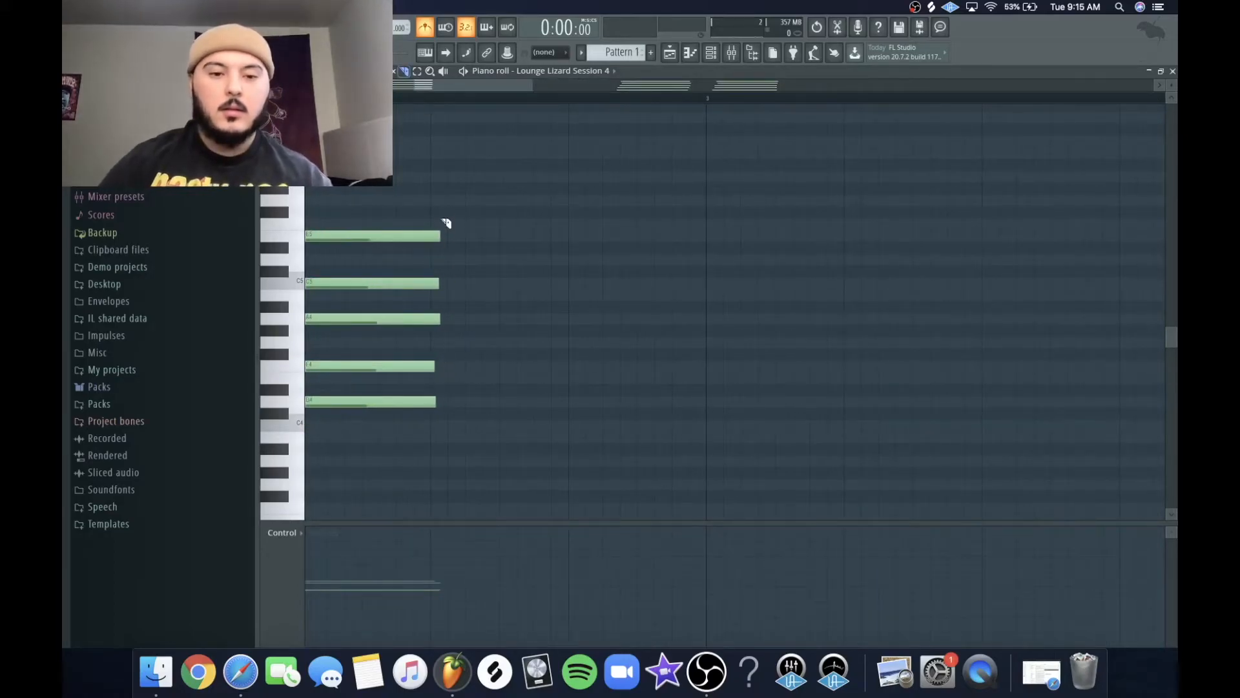
scroll(469, 422, down, 6)
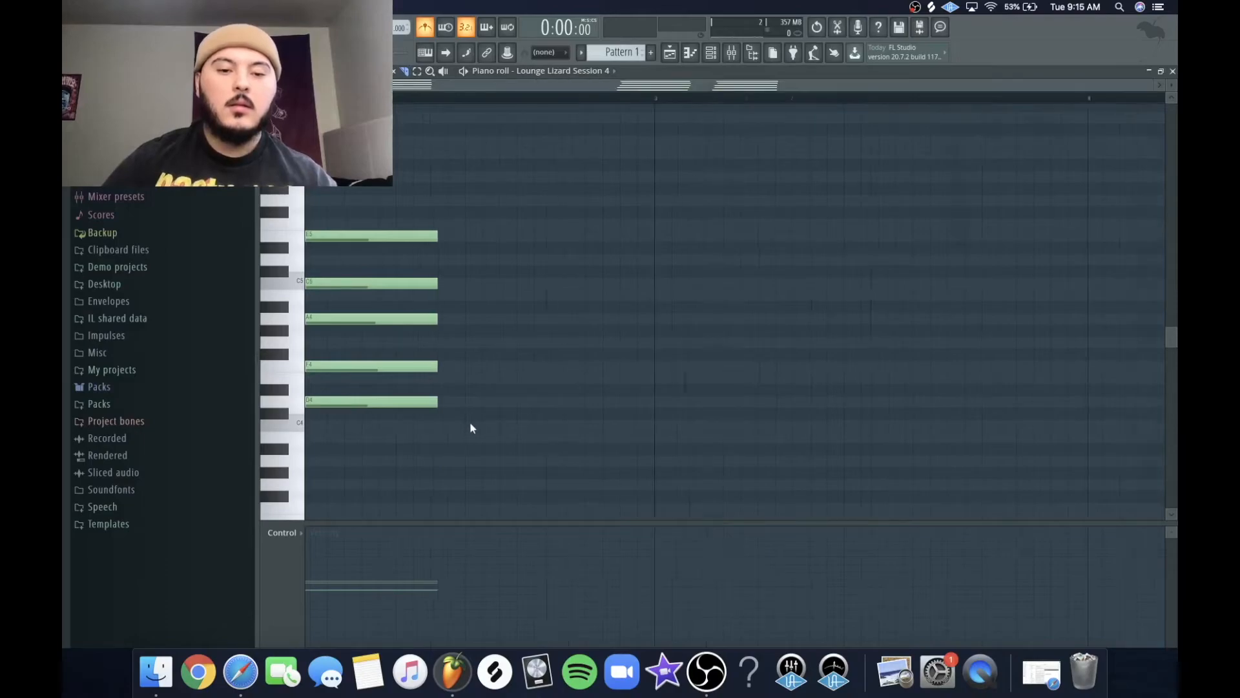
- Move the third chord from bar 5 to directly behind the second chord and play back the transition
drag(646, 253, 461, 431)
click(440, 455)
scroll(387, 460, up, 6)
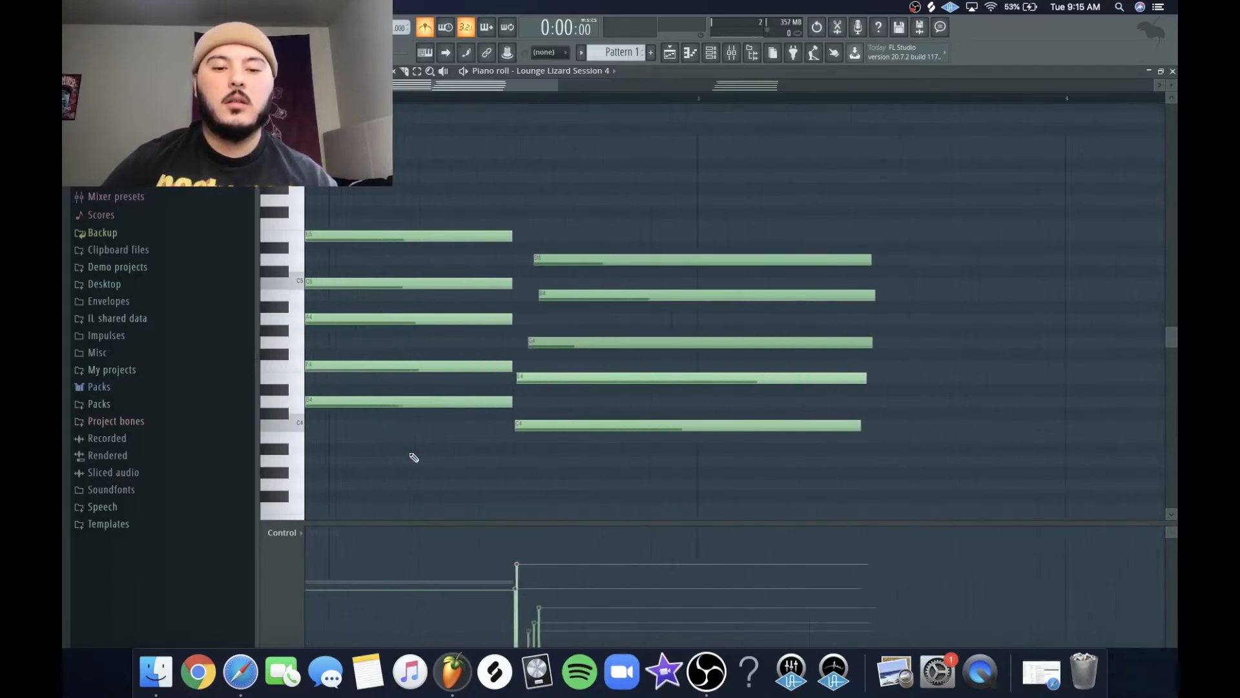
key(space)
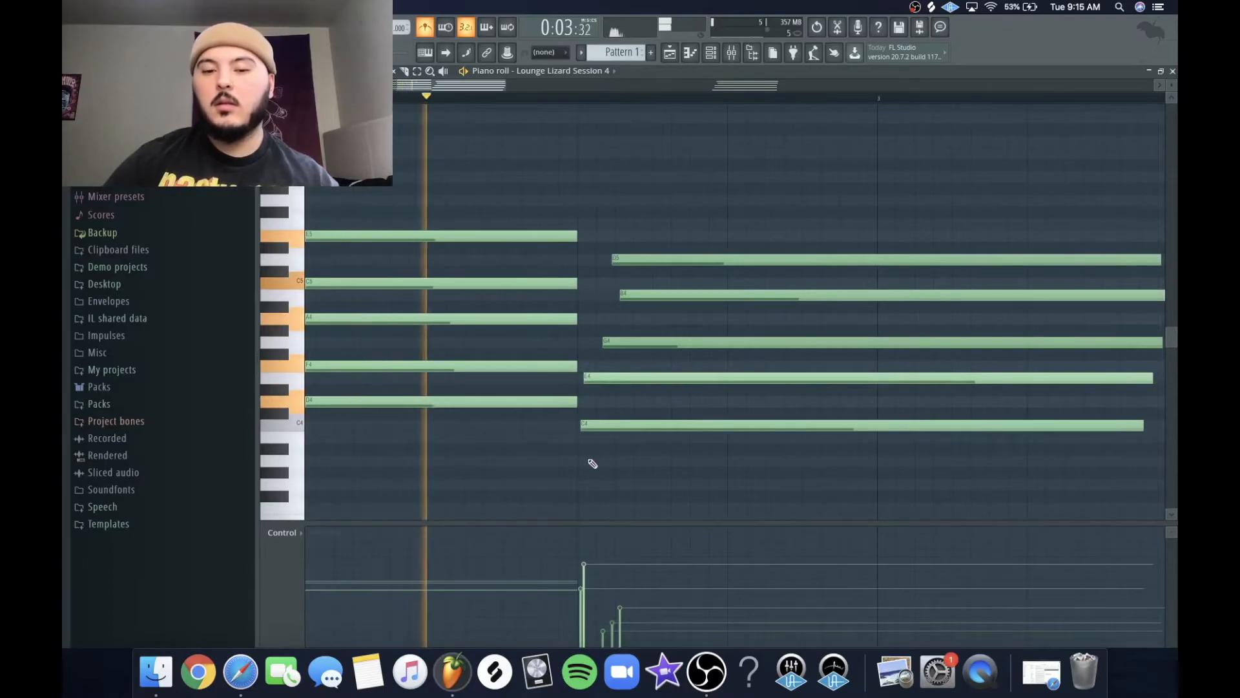
key(space)
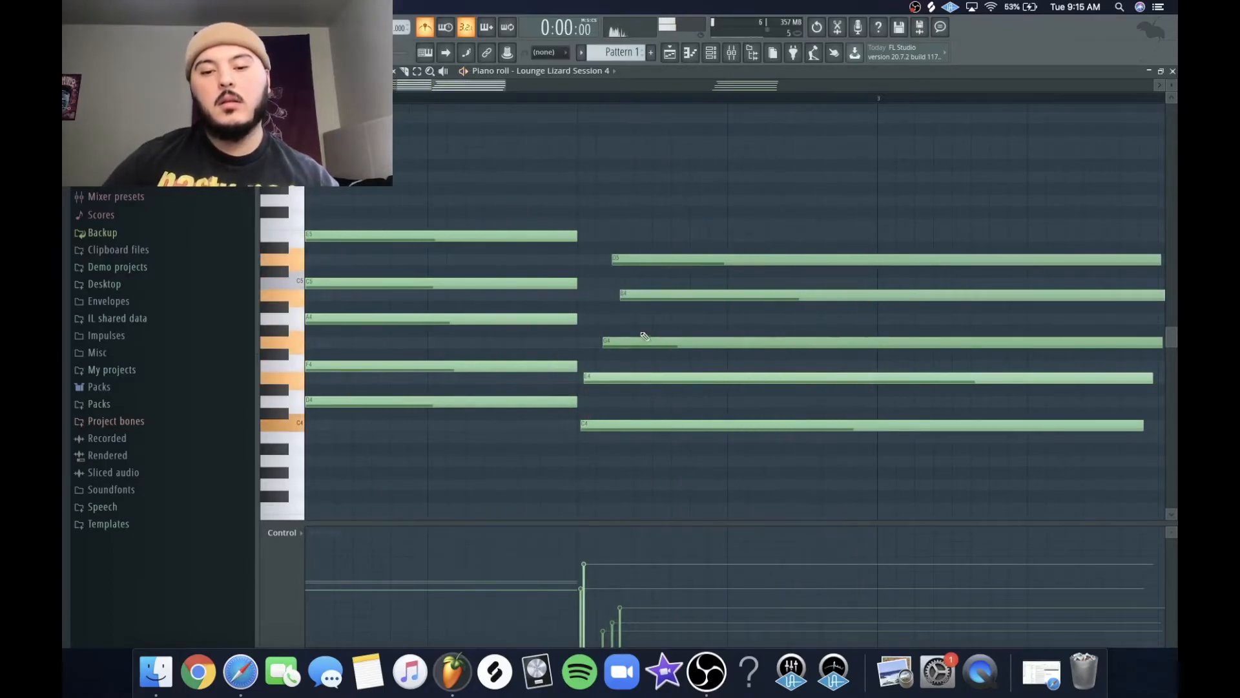
- Move the third chord's G4, B4 and D5 notes slightly earlier and even out the chord's note velocities
drag(653, 356, 675, 223)
drag(651, 342, 640, 342)
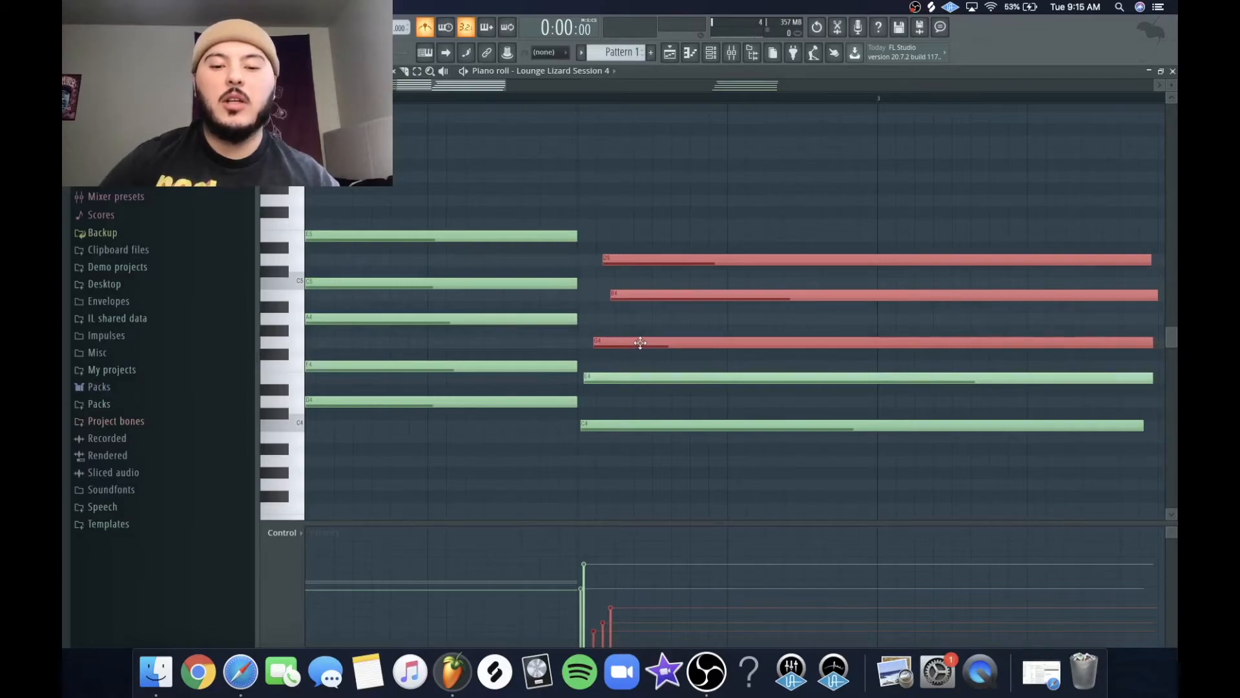
drag(638, 295, 647, 365)
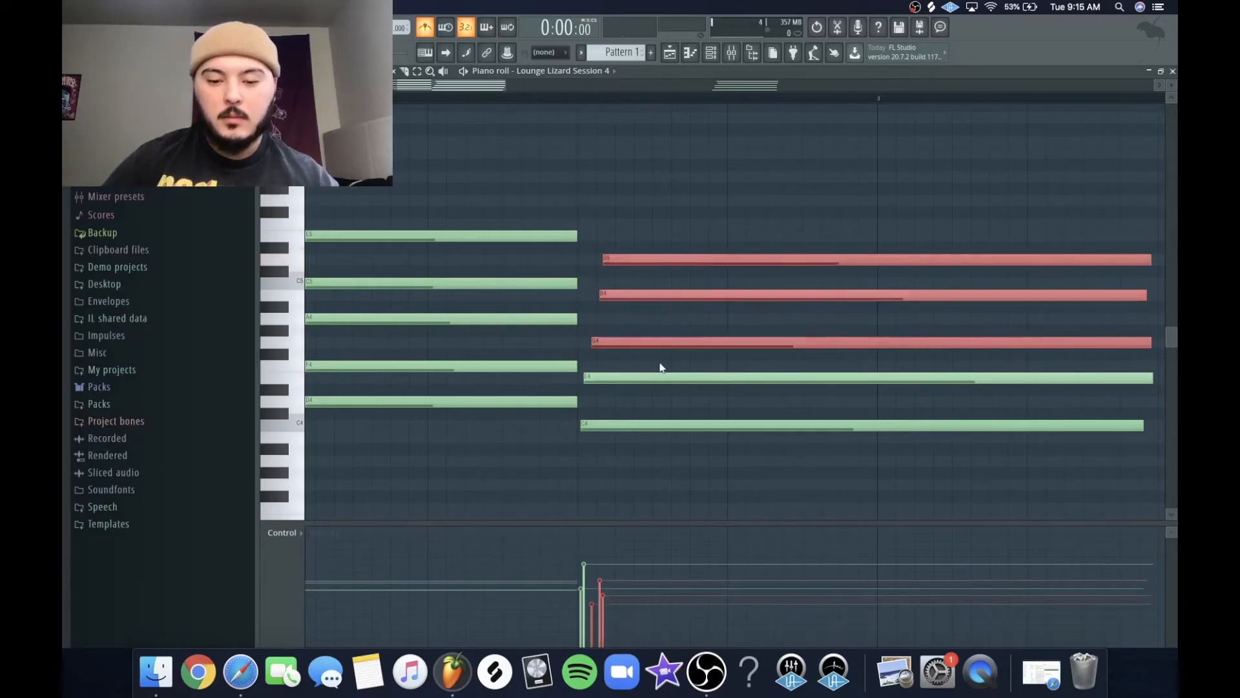
drag(664, 184, 671, 463)
scroll(677, 450, down, 2)
super+click(678, 468)
scroll(674, 468, down, 2)
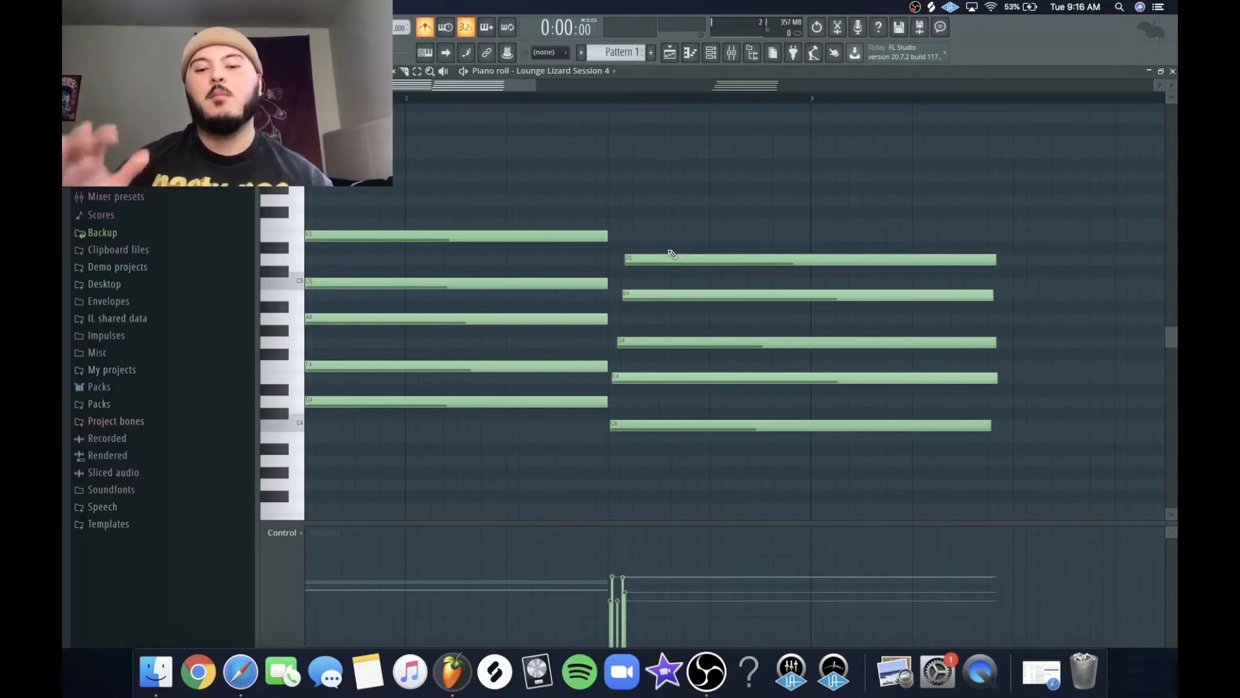
- Play back the progression, then extend the third chord to the start of bar 4 with evenly trimmed note ends
scroll(718, 224, down, 2)
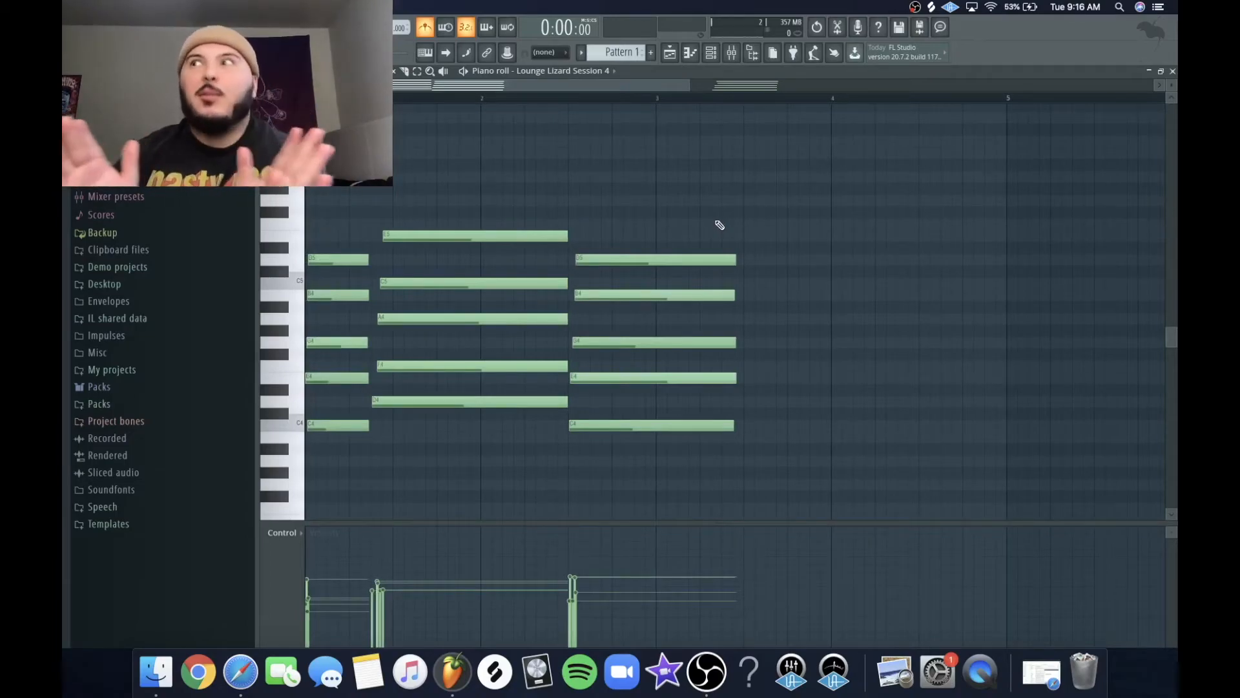
scroll(540, 213, down, 2)
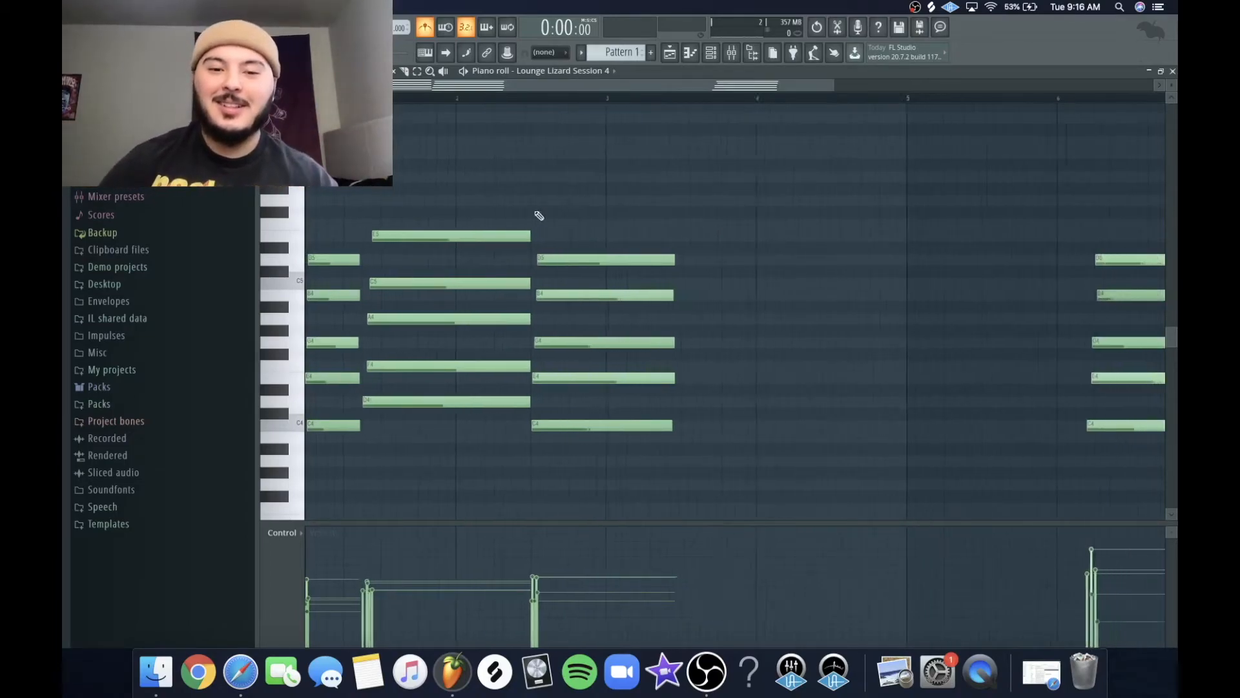
key(space)
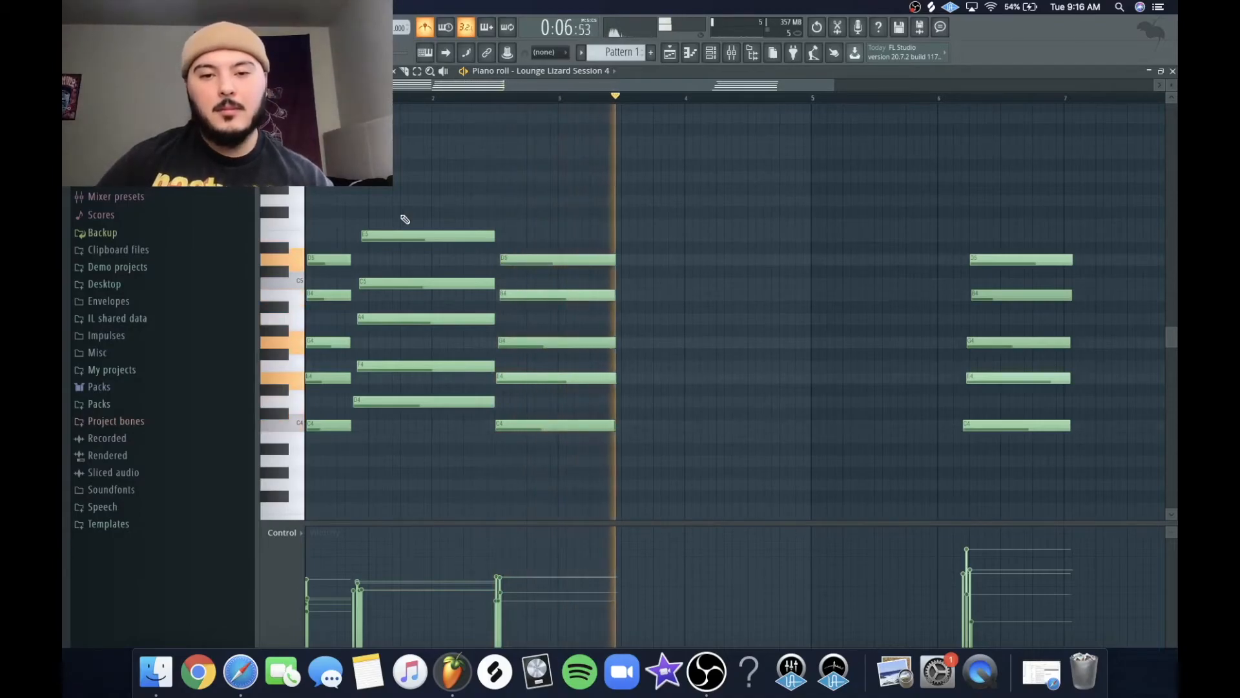
key(space)
drag(613, 233, 494, 452)
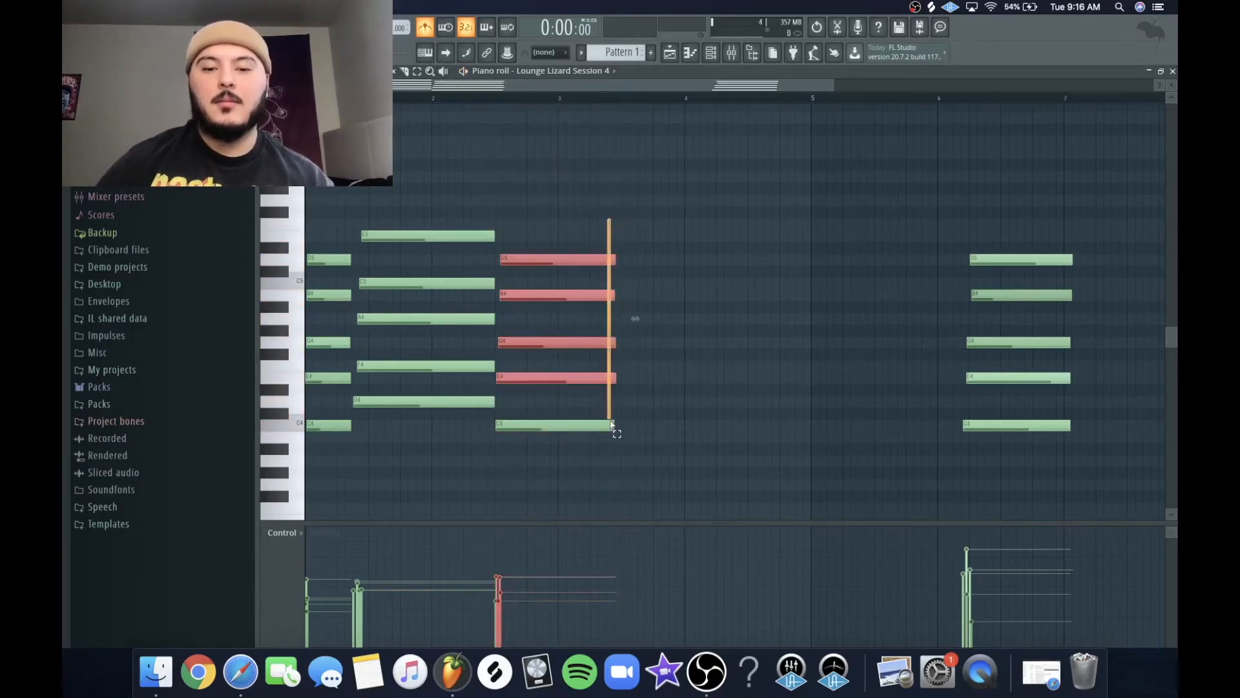
drag(614, 426, 686, 438)
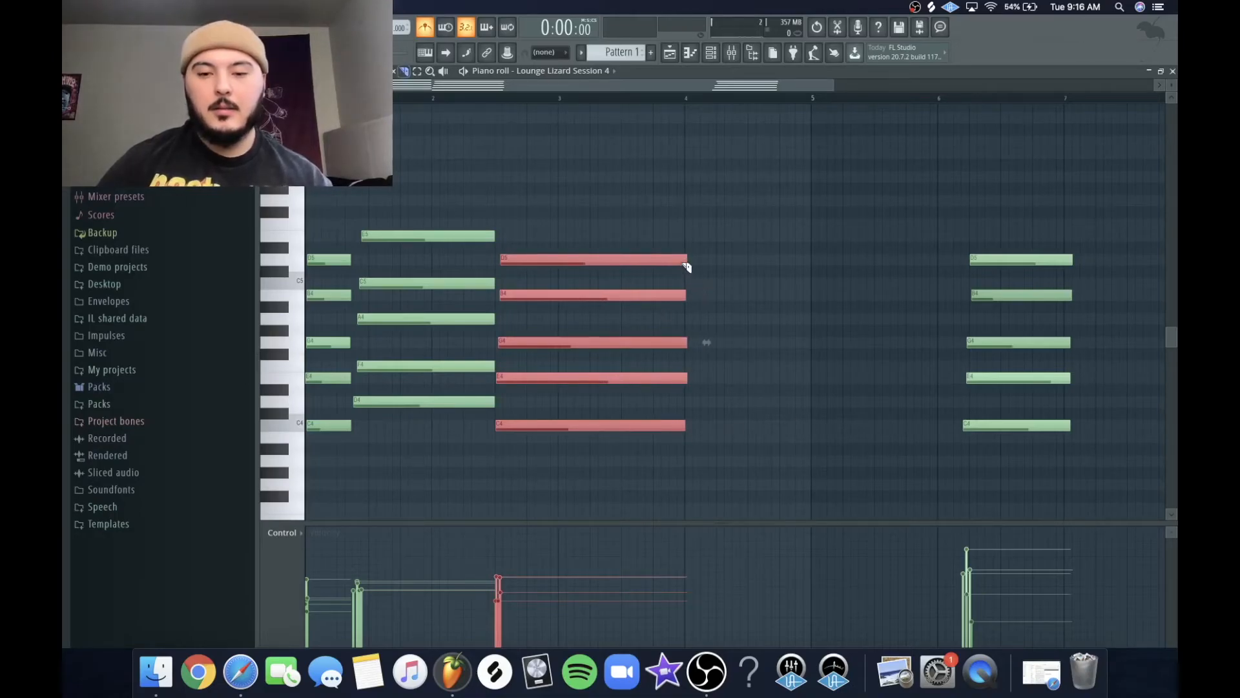
drag(689, 482, 688, 484)
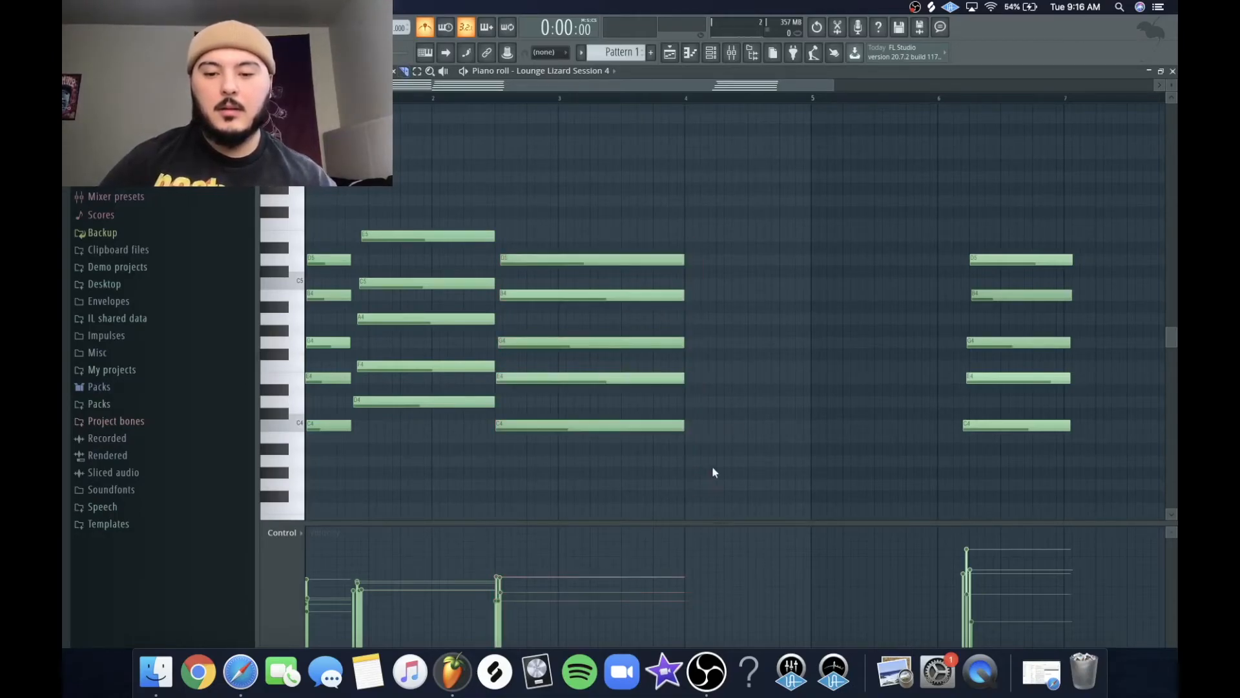
- Move the last chord from bar 6 so its C4 note starts exactly at bar 4, directly behind the third chord
drag(942, 157, 733, 428)
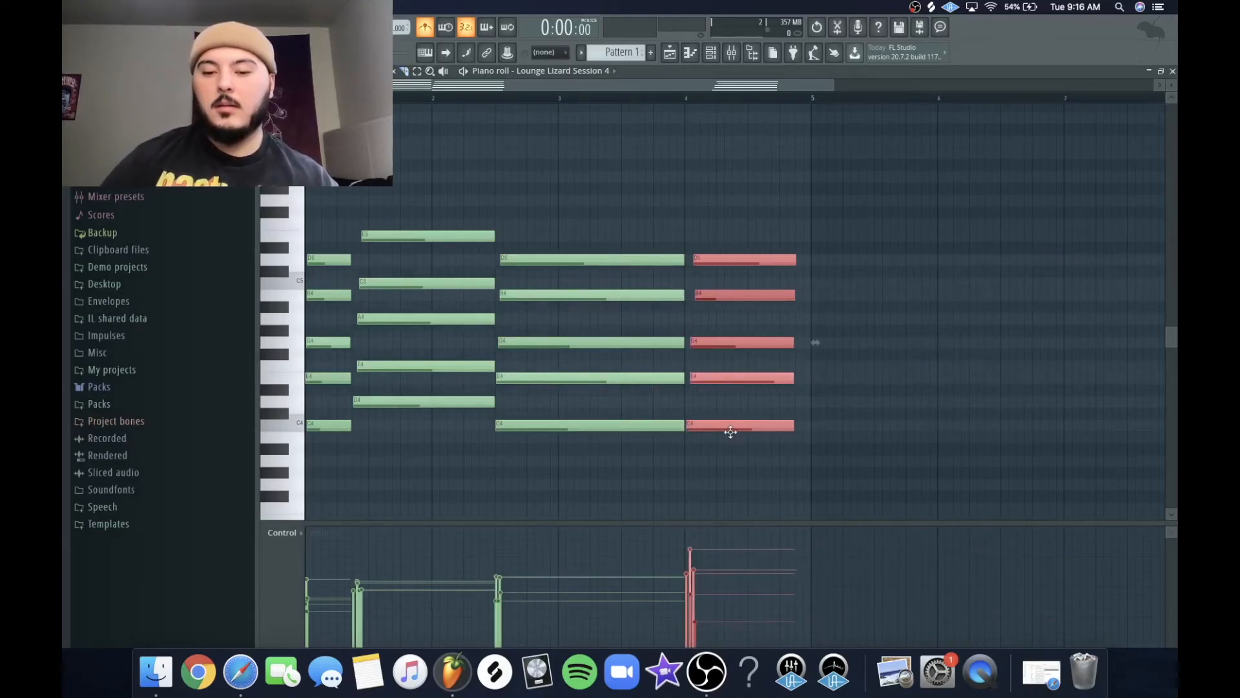
scroll(704, 426, up, 5)
scroll(675, 427, up, 3)
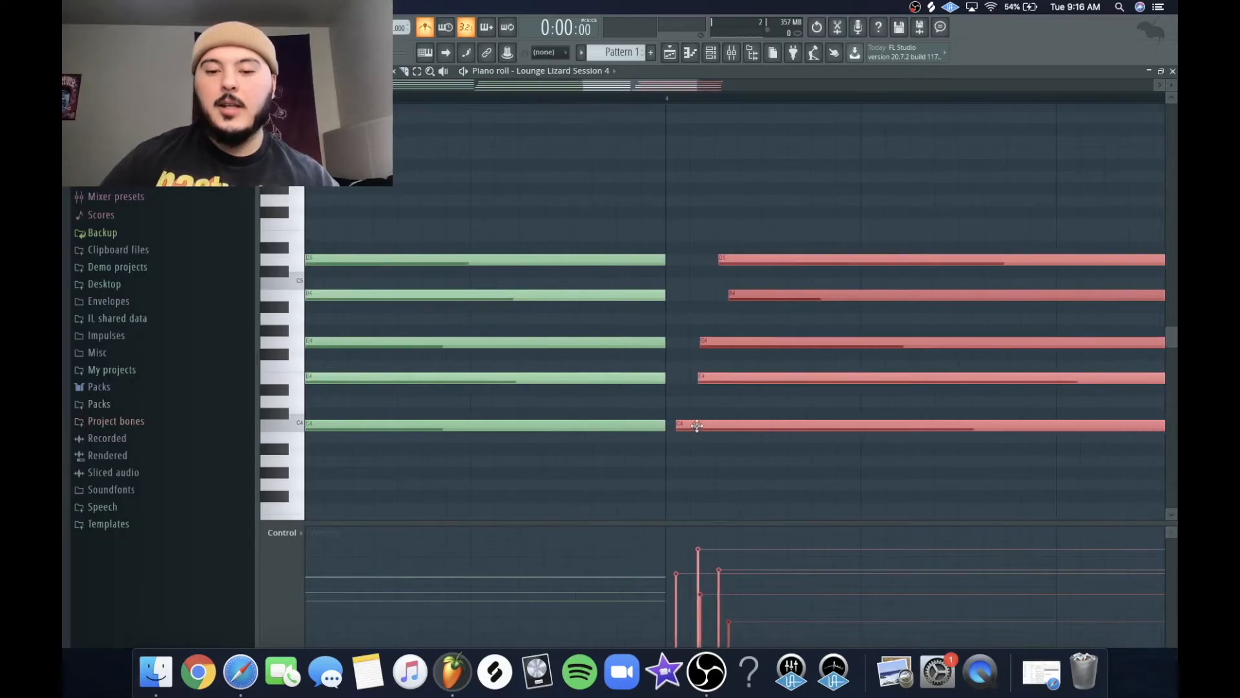
drag(696, 425, 686, 425)
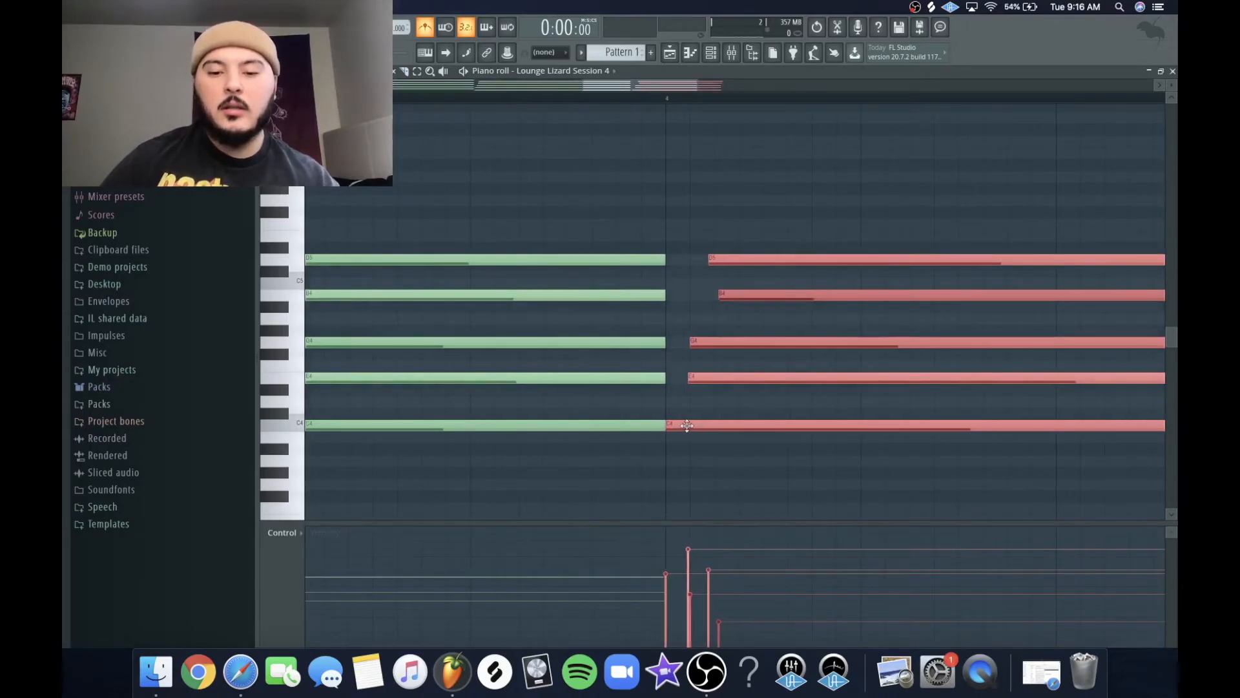
- Move the last chord's E4 and B4 notes slightly earlier to tighten its strum
click(696, 442)
drag(726, 381, 711, 379)
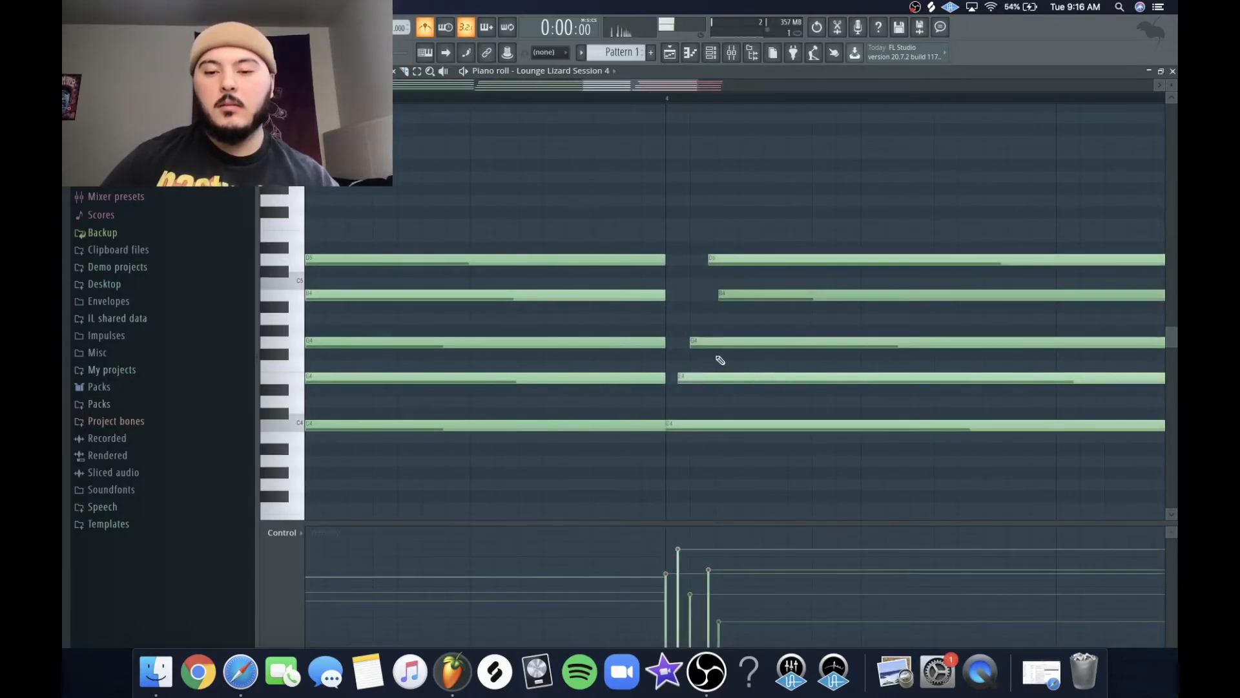
drag(753, 294, 731, 295)
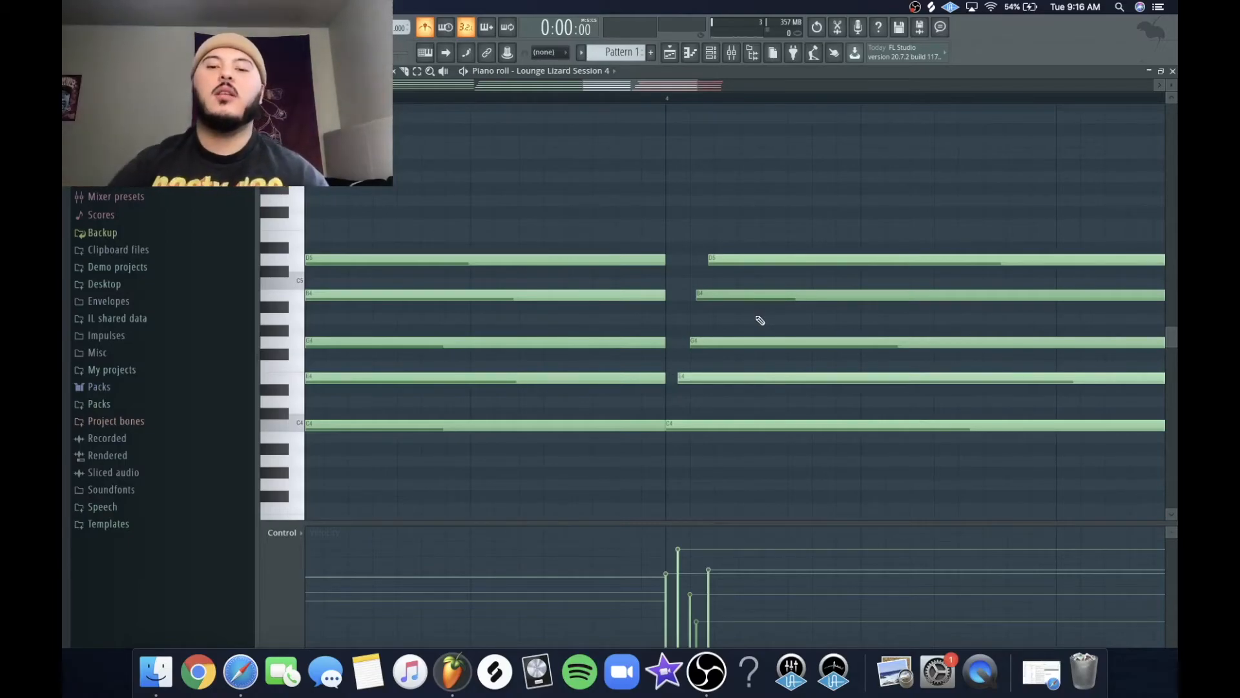
- Lower the velocities of the last chord's C4, E4 and D5 notes to match the softer notes
drag(719, 455, 791, 206)
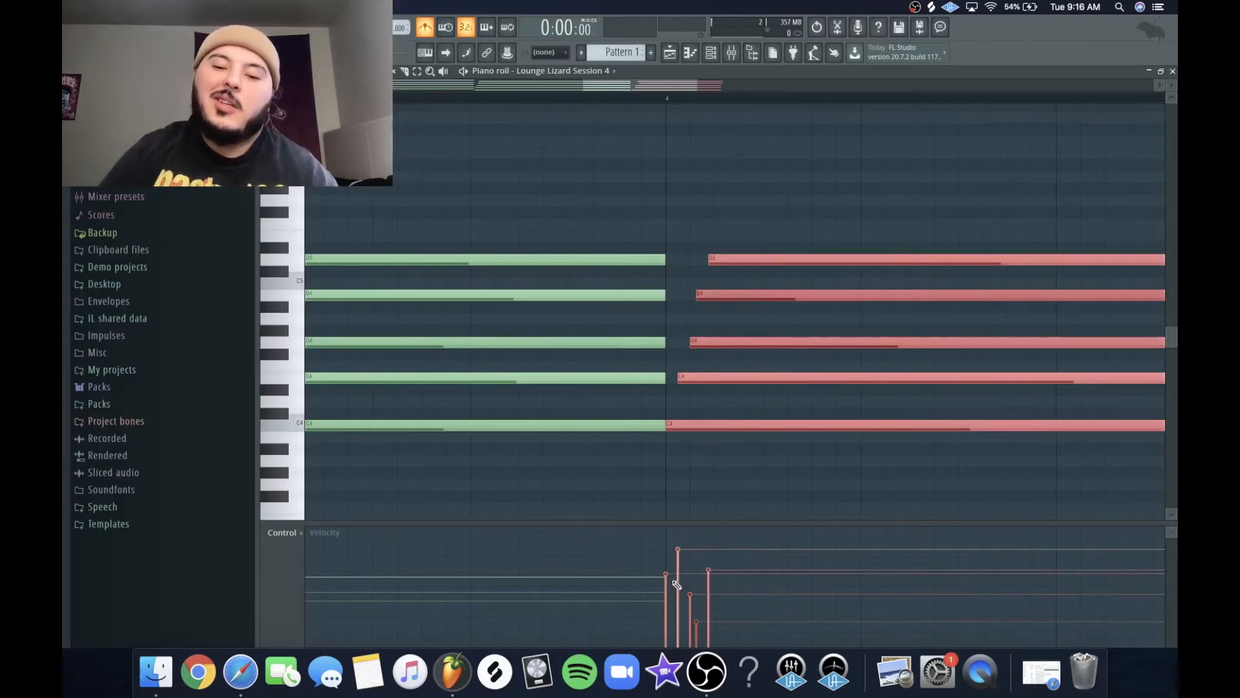
drag(676, 585, 688, 580)
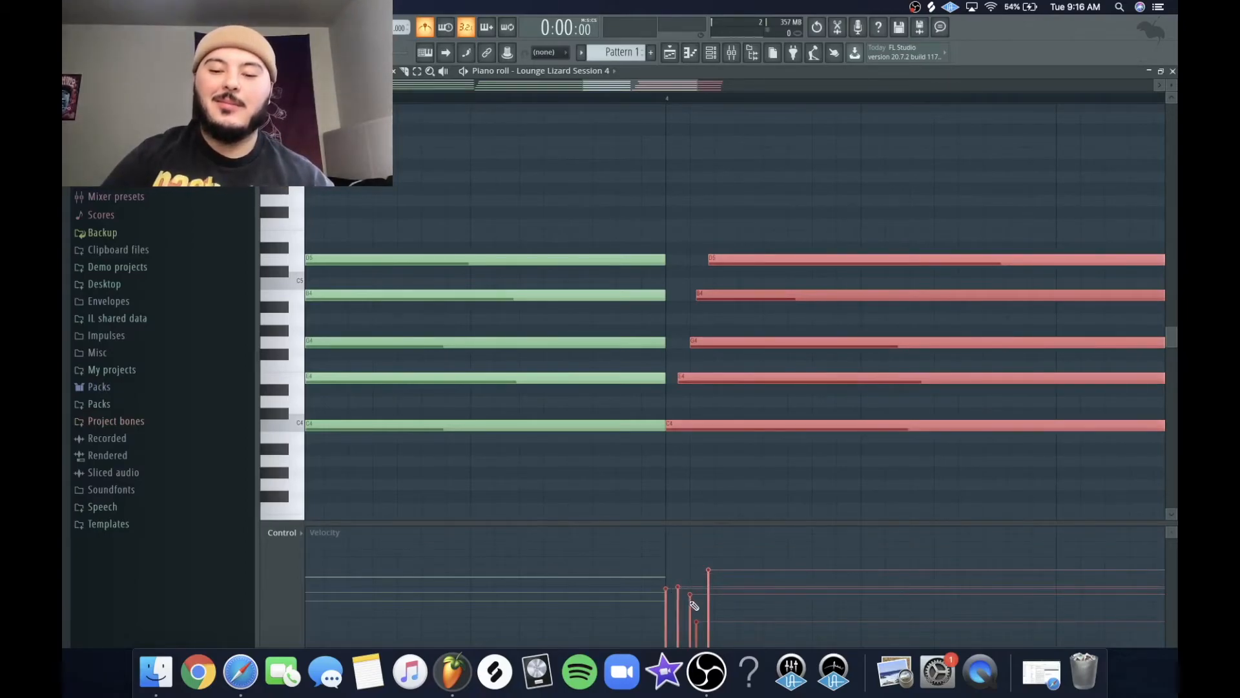
click(709, 593)
click(722, 484)
- Move the last chord's four upper notes slightly earlier and play back the transition from the third chord
key(space)
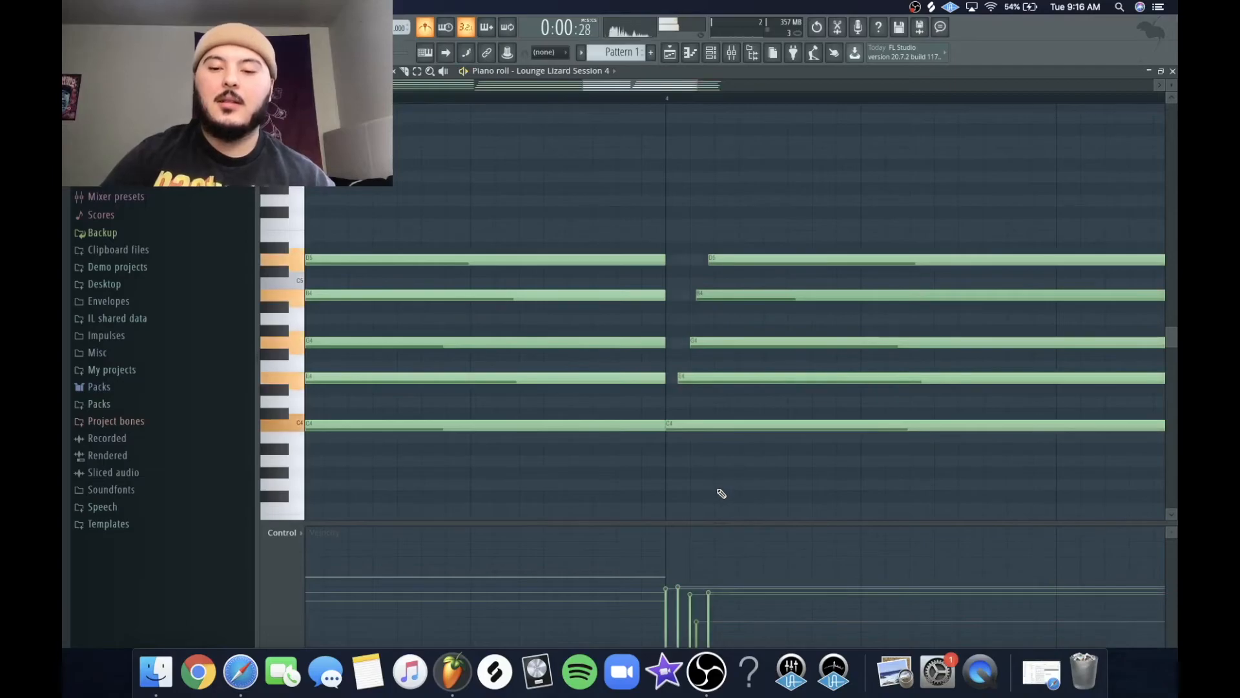
click(472, 98)
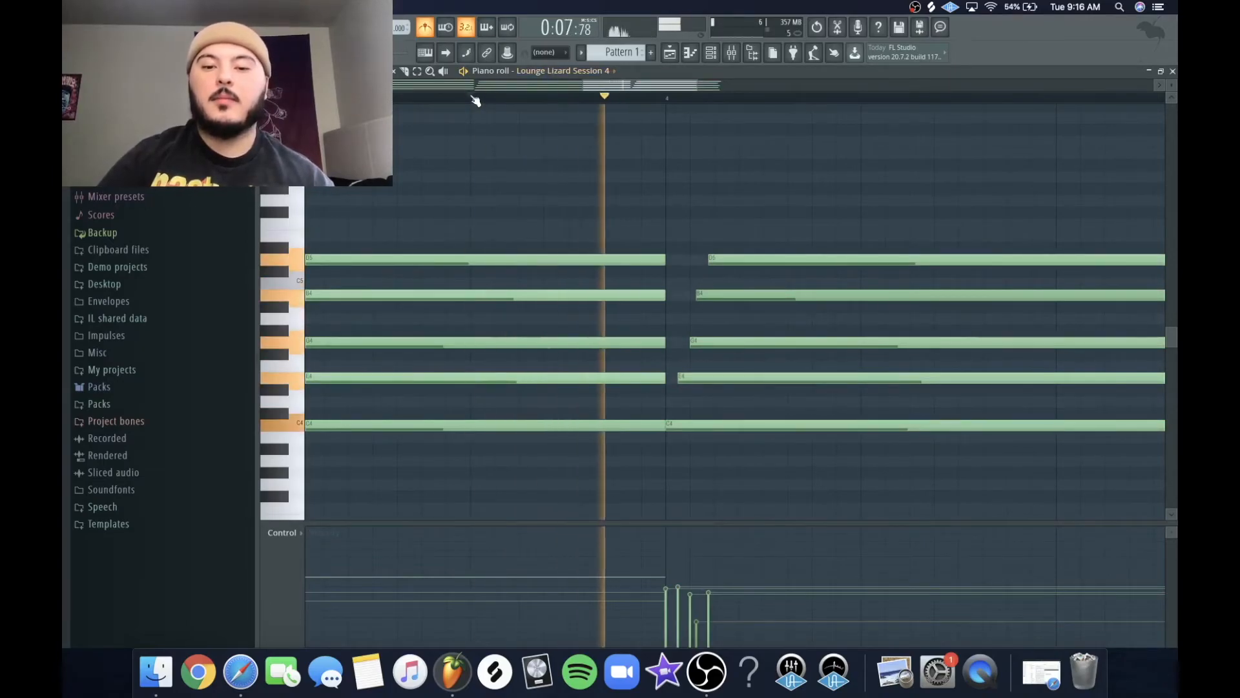
key(space)
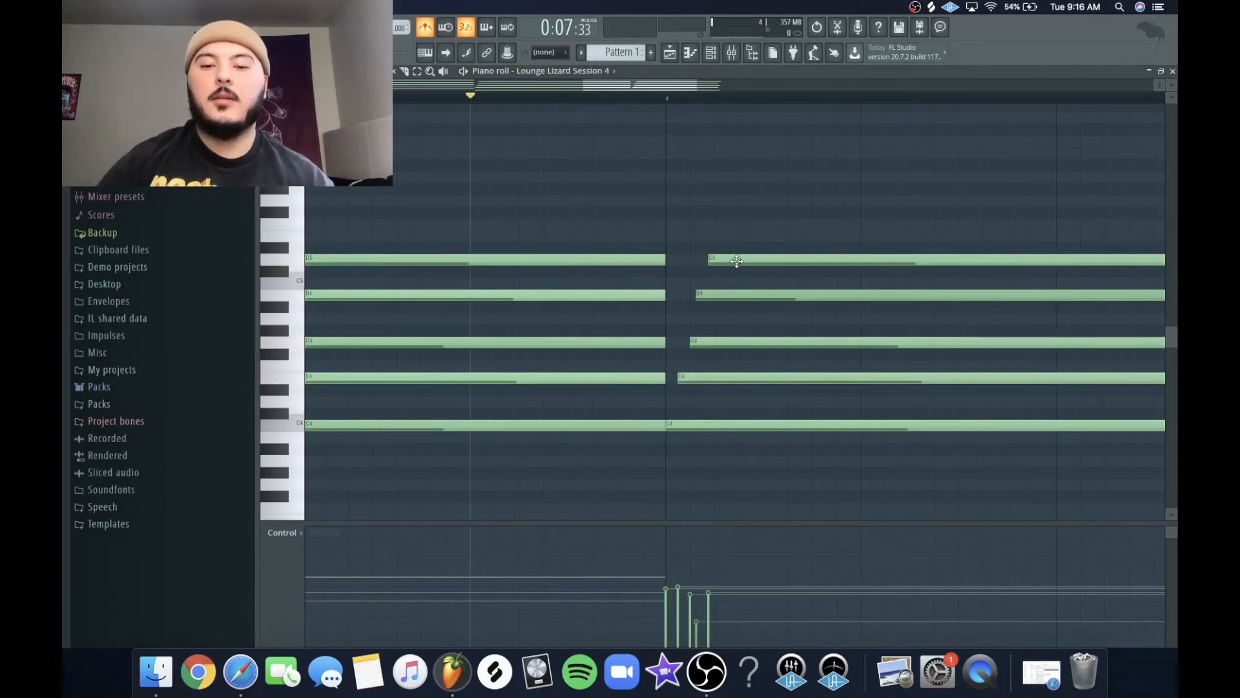
drag(737, 258, 703, 296)
drag(703, 342, 684, 383)
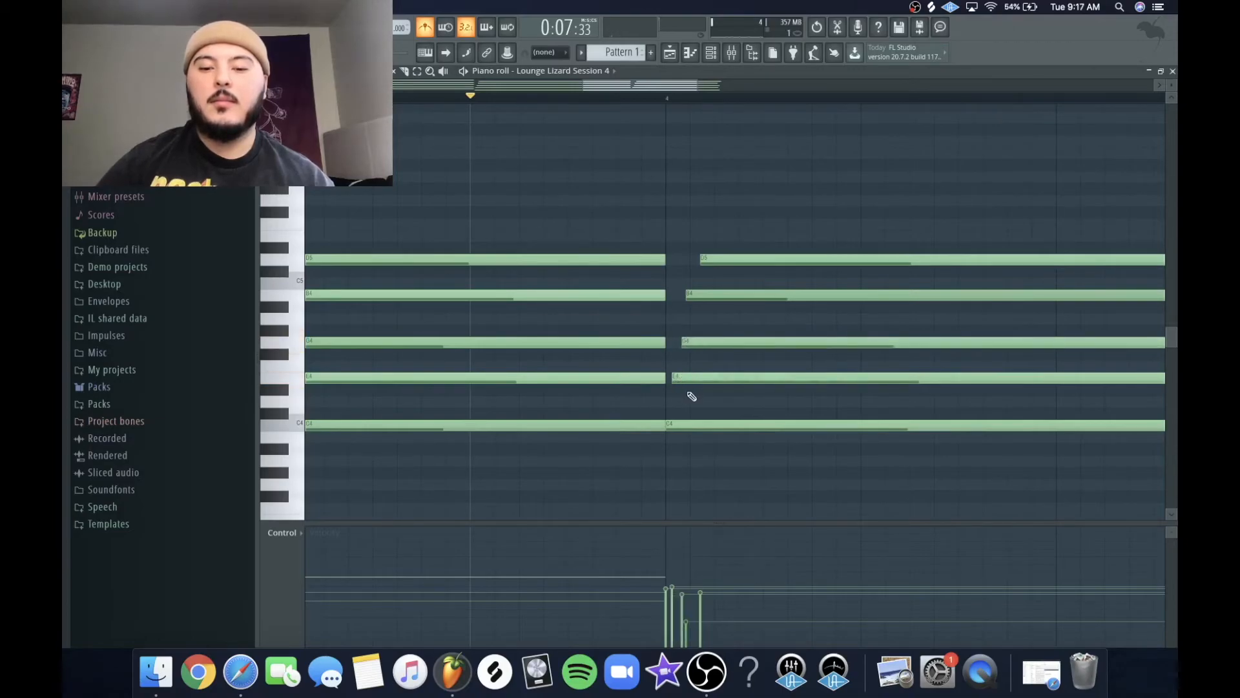
key(space)
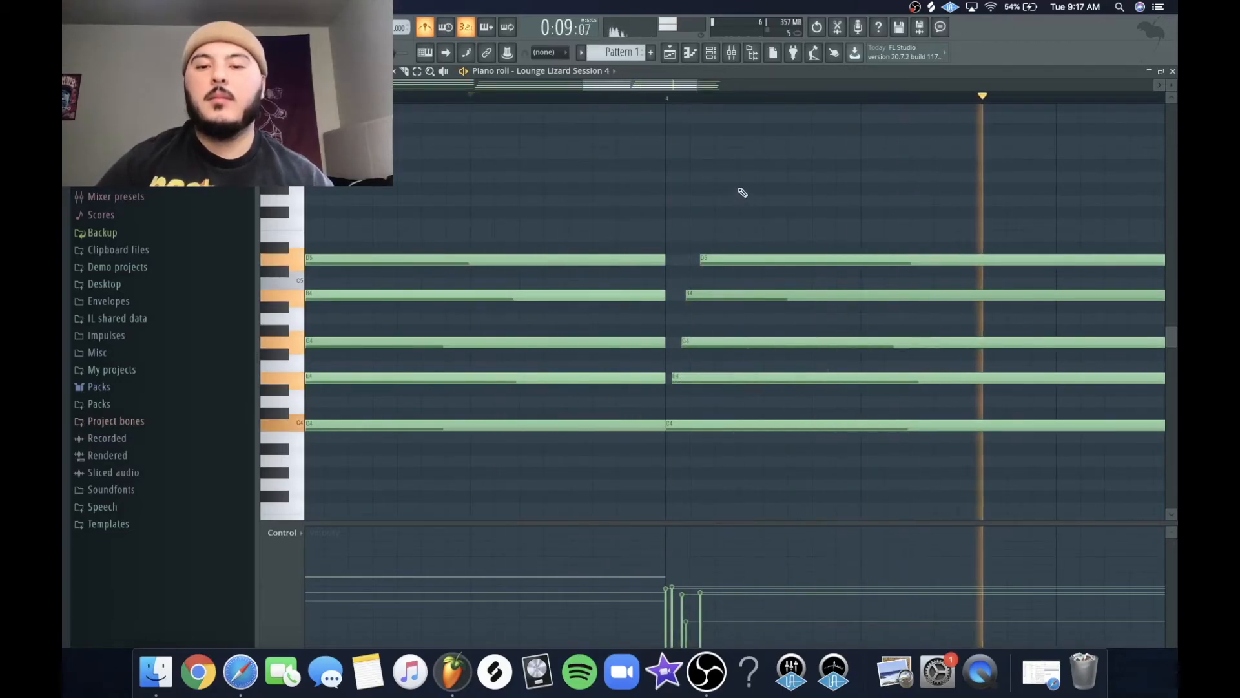
key(space)
scroll(697, 205, down, 3)
scroll(698, 204, down, 1)
scroll(660, 365, up, 1)
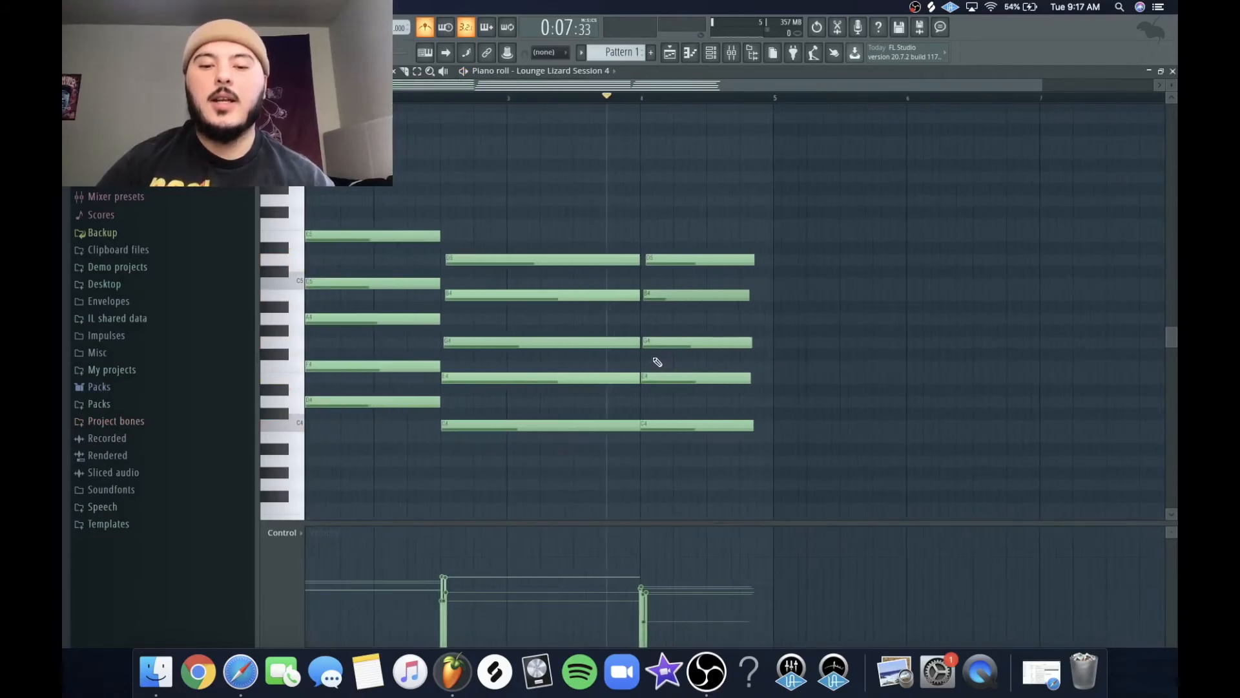
- Transpose the last chord's five notes up five semitones so its root is F4, and play it back from the third chord
scroll(681, 421, up, 1)
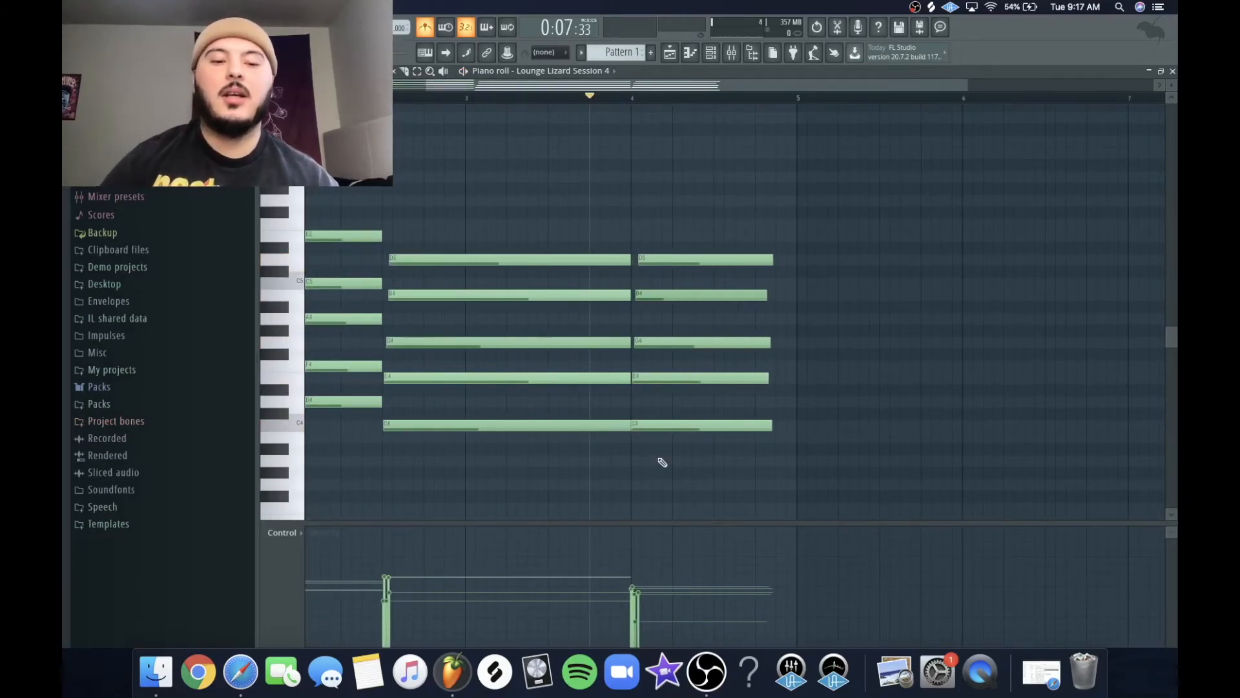
drag(662, 462, 665, 150)
key(Up)
key(Up)
key(Up)
key(Up)
key(Up)
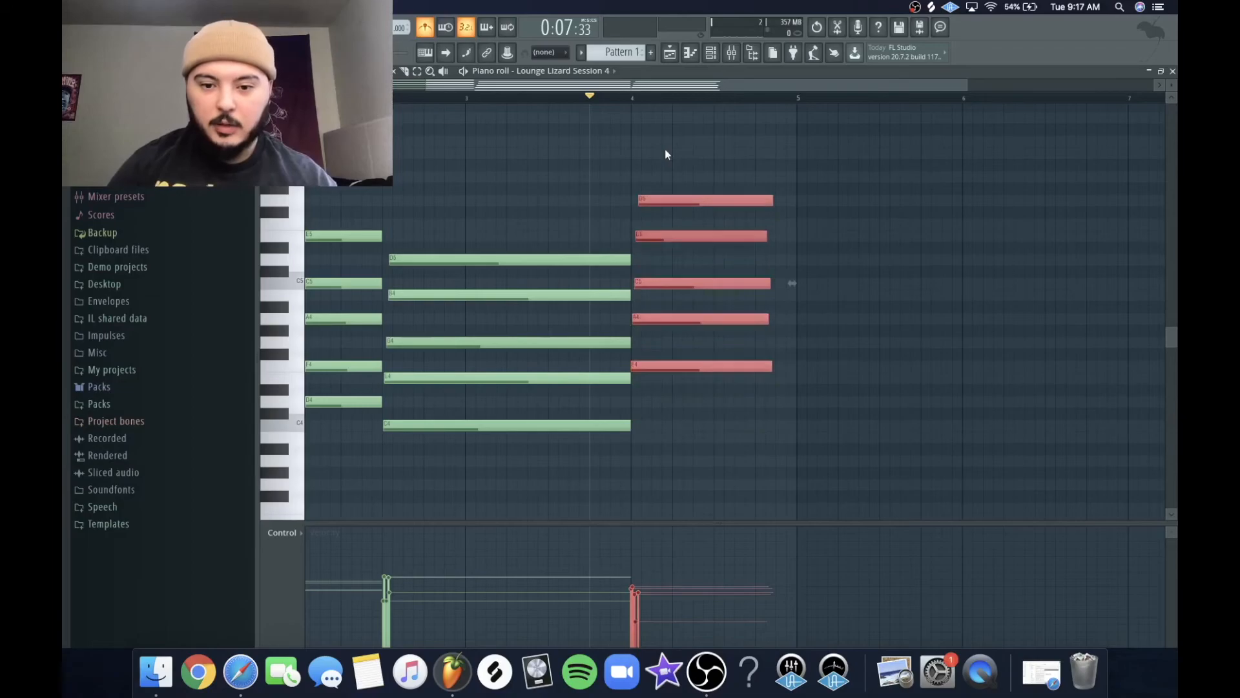
click(870, 310)
key(space)
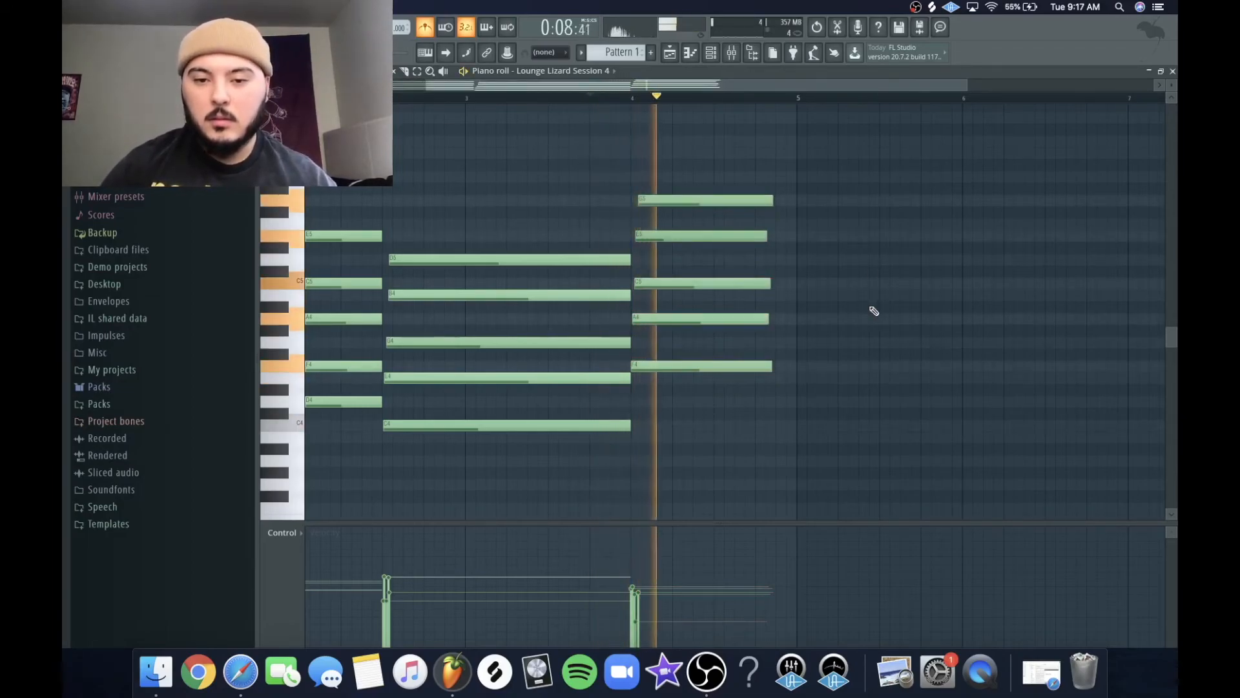
- Lengthen all five notes of the last chord slightly past bar 5 and slice off their ends exactly at the bar 5 line
drag(765, 161, 799, 369)
key(space)
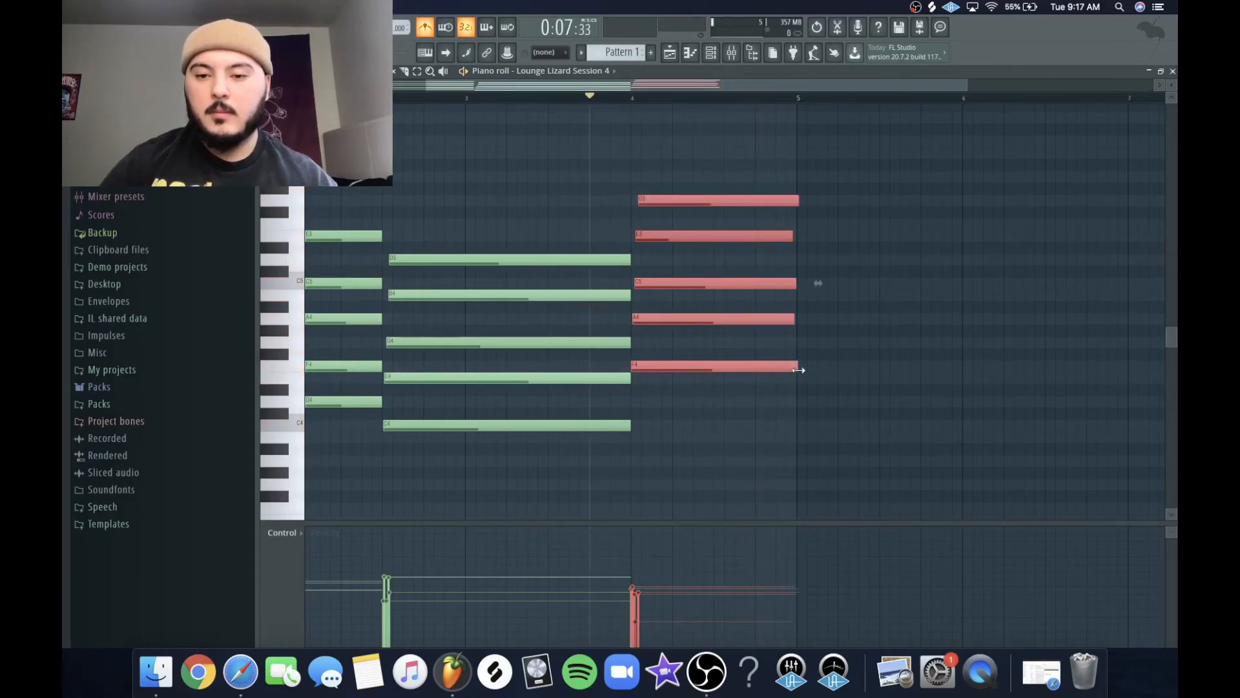
click(879, 381)
drag(792, 169, 797, 395)
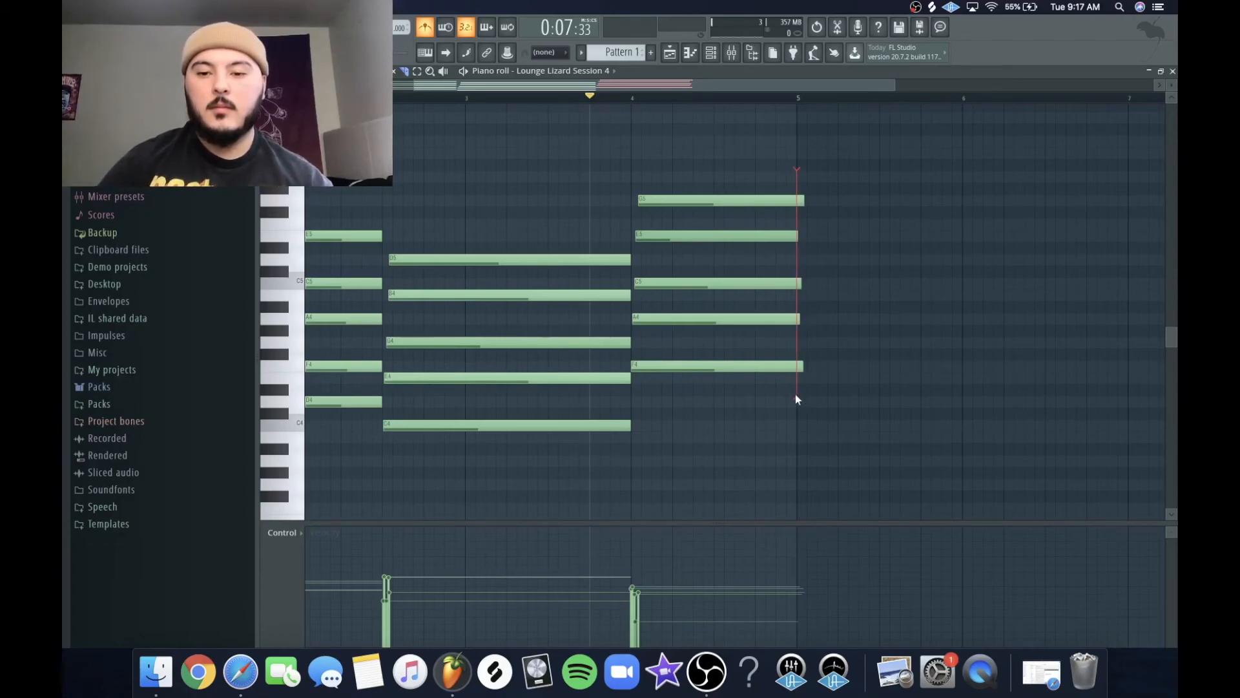
- Duplicate the whole four-chord progression directly behind itself into bars 5 to 8 and play the pattern from the start
key(super+b)
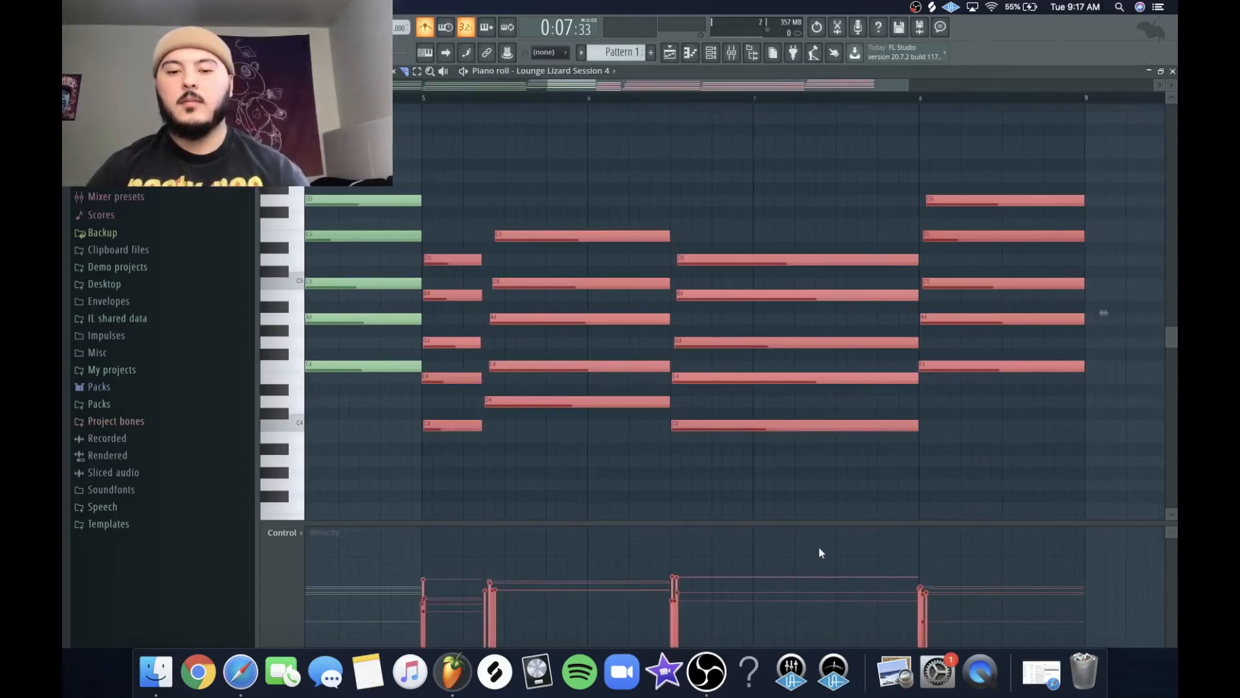
click(720, 480)
scroll(721, 480, down, 4)
key(space)
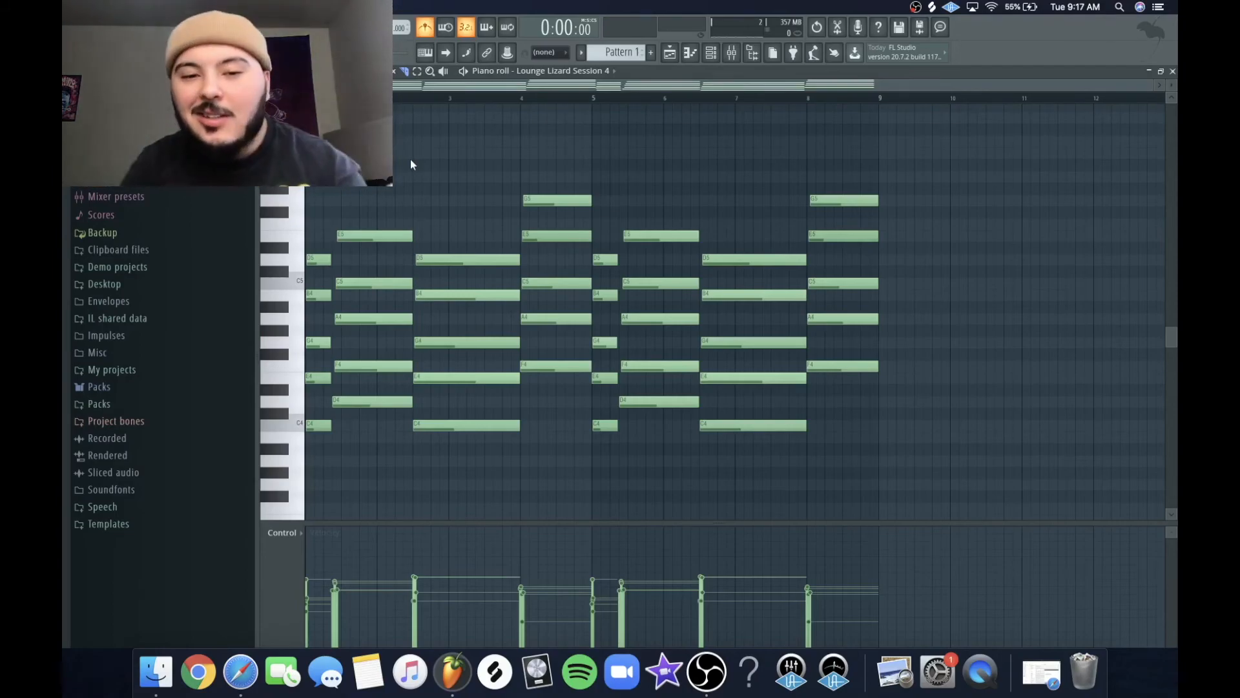
key(space)
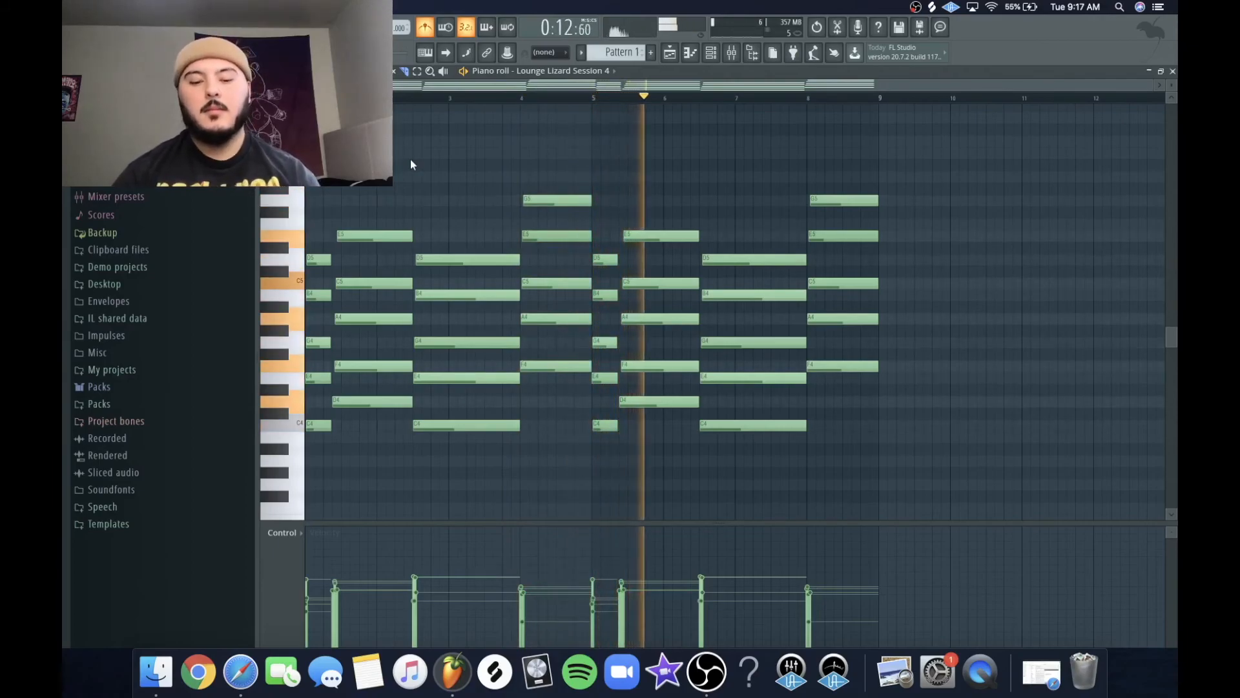
key(space)
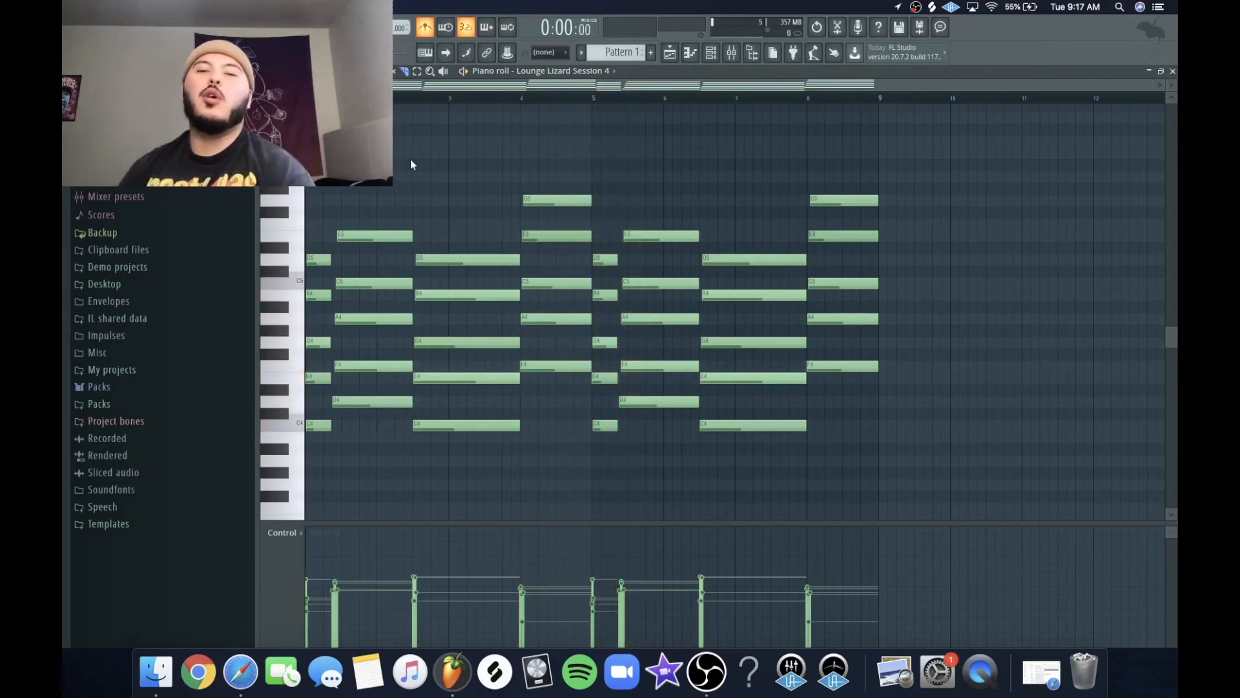